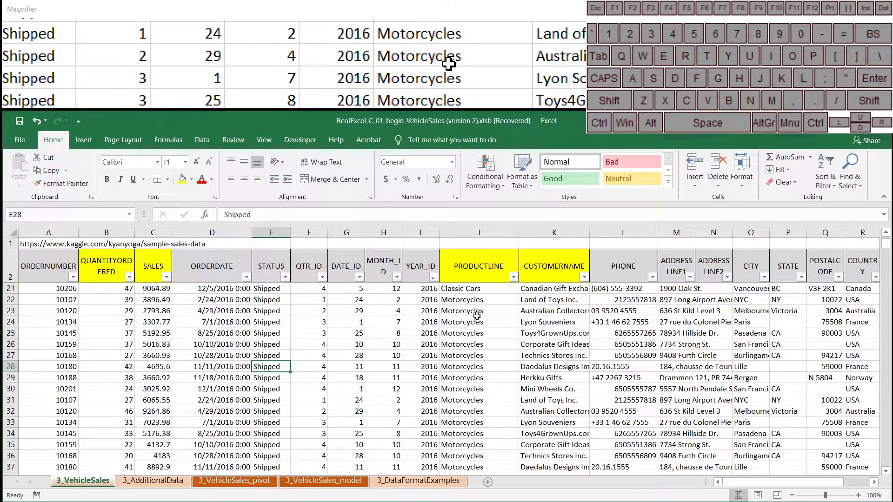
Step: Examine the QUANTITYORDERED, SALES and PRODUCTLINE values in the first rows of the vehicle sales data
{"action": "scroll", "coordinate": [474, 316], "scroll_direction": "up", "scroll_amount": 6}
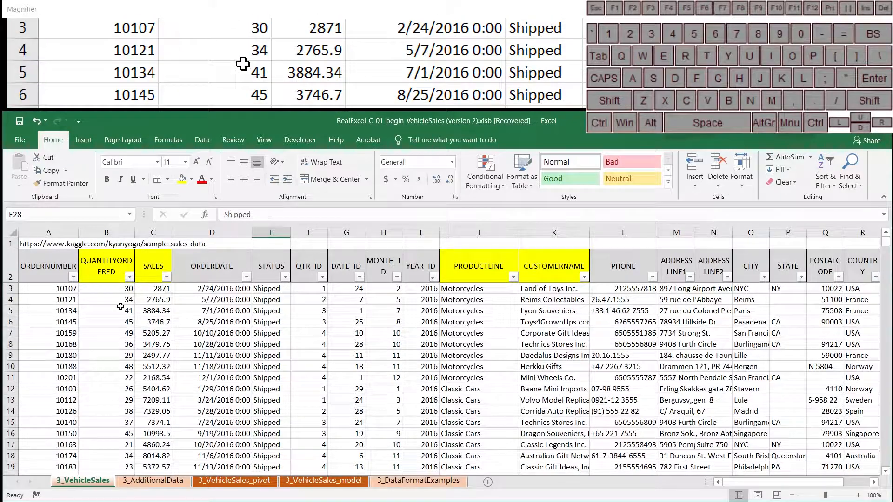
{"action": "left_click", "coordinate": [159, 290]}
{"action": "left_click", "coordinate": [157, 310]}
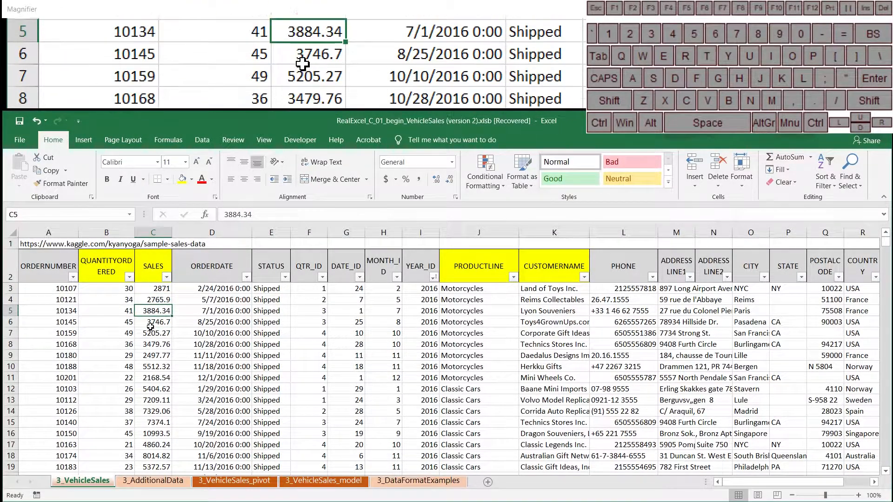
{"action": "left_click", "coordinate": [129, 309]}
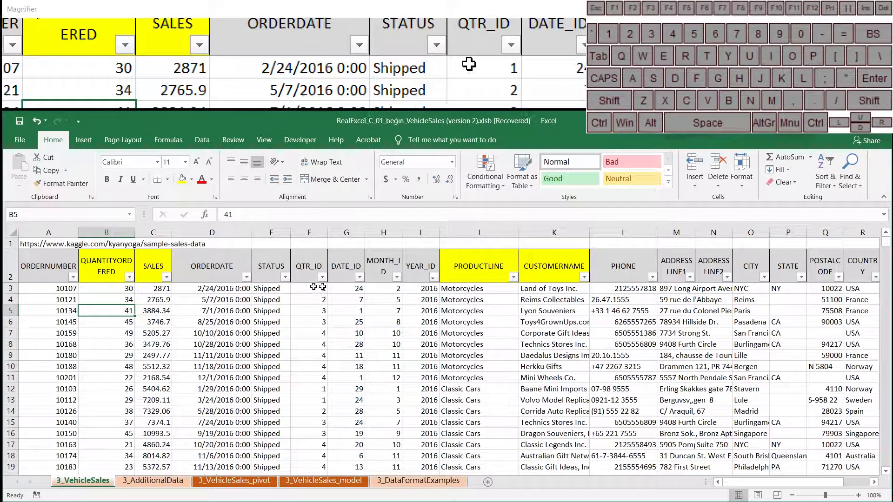
{"action": "left_click", "coordinate": [491, 308]}
{"action": "left_click", "coordinate": [486, 331]}
{"action": "left_click", "coordinate": [478, 378]}
{"action": "left_click", "coordinate": [479, 391]}
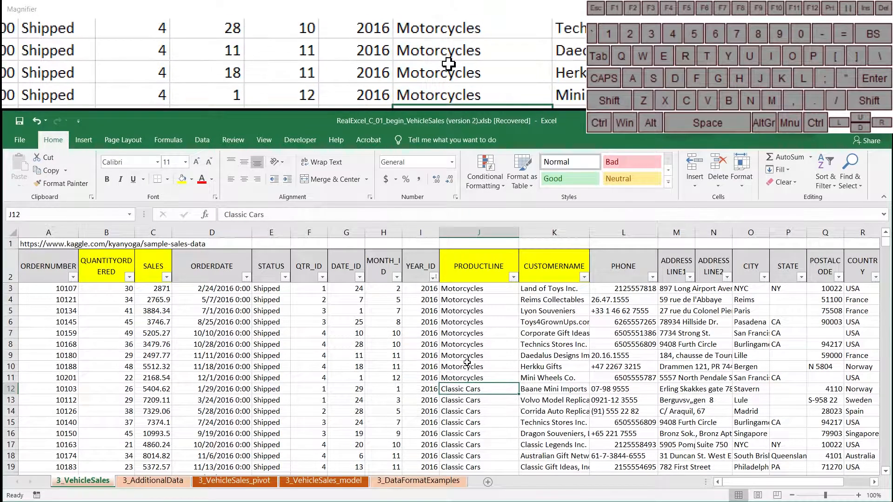
{"action": "left_click", "coordinate": [524, 292]}
{"action": "left_click", "coordinate": [491, 293]}
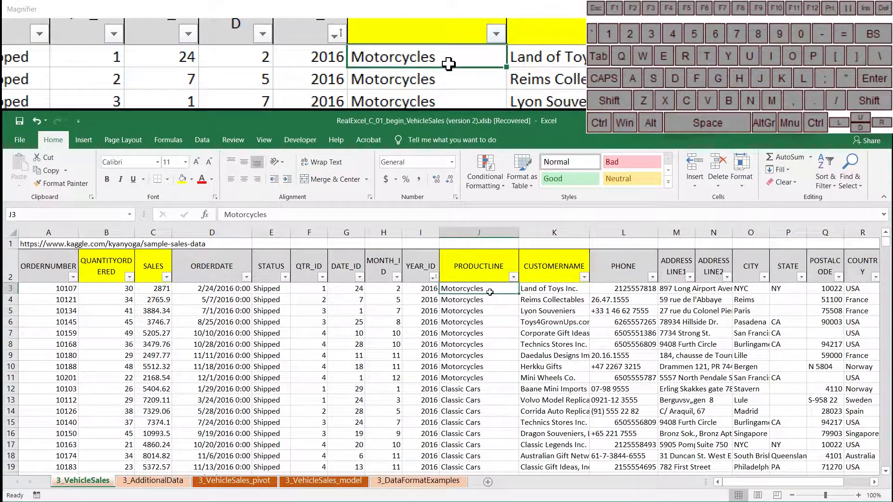
{"action": "left_click", "coordinate": [497, 332]}
{"action": "left_click", "coordinate": [490, 379]}
{"action": "left_click", "coordinate": [492, 398]}
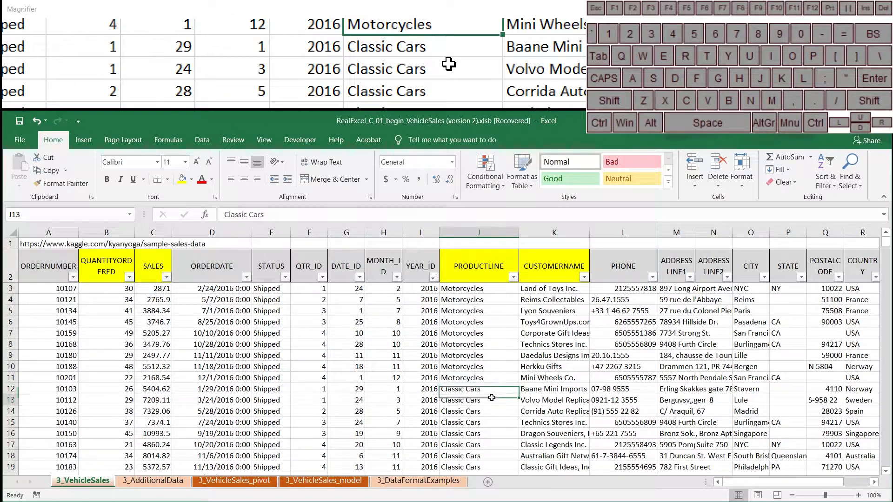
Step: Look through the remaining columns and rows of the vehicle sales table, across to DEALSIZE and back to ORDERNUMBER
{"action": "scroll", "coordinate": [493, 328], "scroll_direction": "right", "scroll_amount": 3}
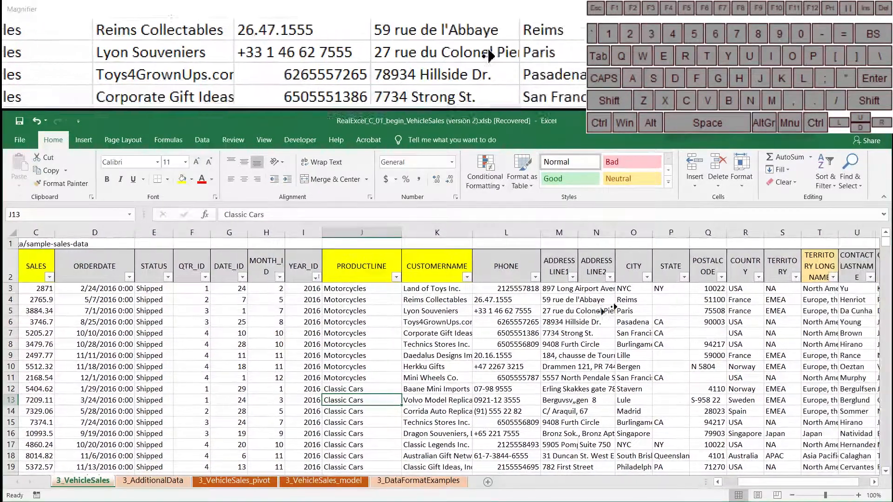
{"action": "scroll", "coordinate": [605, 310], "scroll_direction": "right", "scroll_amount": 3}
{"action": "scroll", "coordinate": [455, 302], "scroll_direction": "left", "scroll_amount": 3}
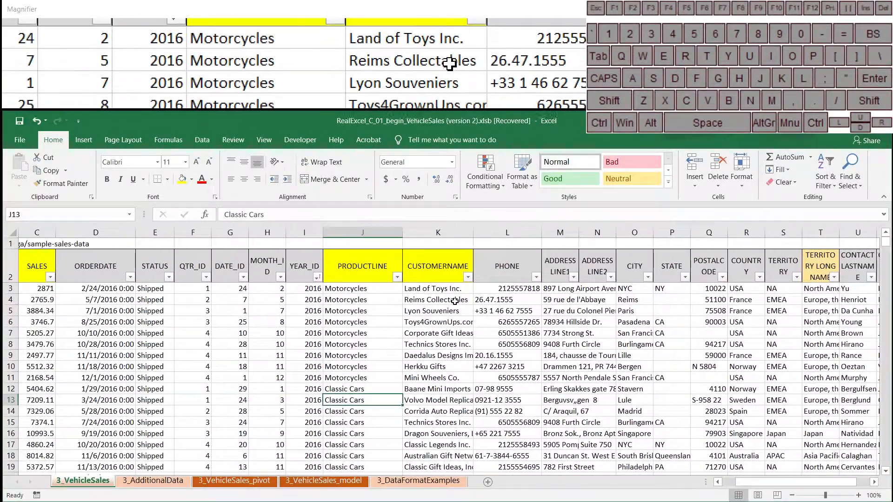
{"action": "scroll", "coordinate": [455, 301], "scroll_direction": "right", "scroll_amount": 2}
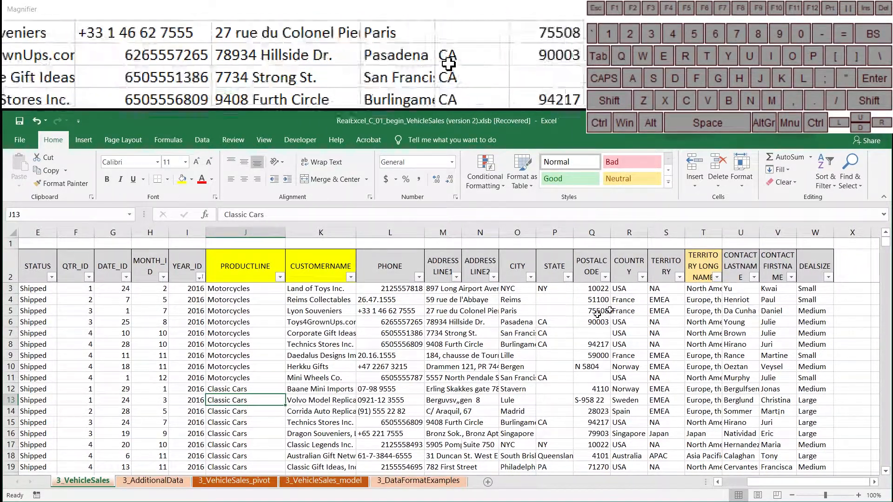
{"action": "scroll", "coordinate": [421, 354], "scroll_direction": "left", "scroll_amount": 3}
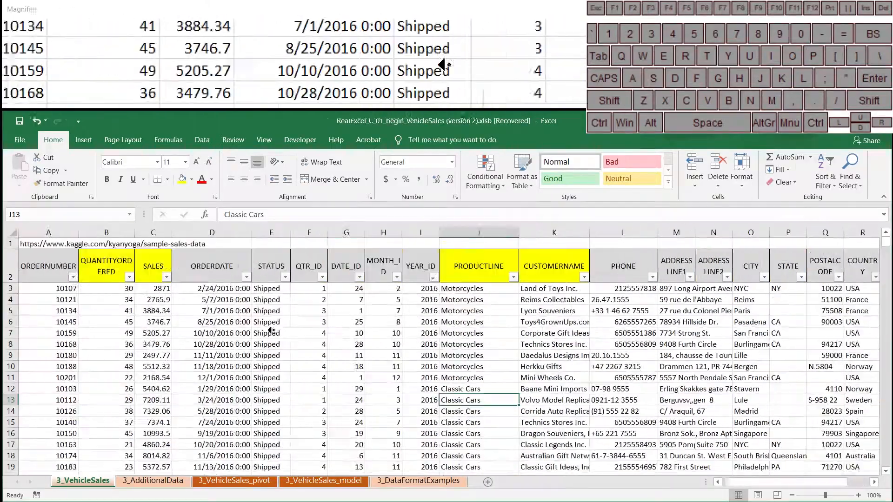
{"action": "scroll", "coordinate": [171, 367], "scroll_direction": "down", "scroll_amount": 17}
{"action": "scroll", "coordinate": [171, 367], "scroll_direction": "down", "scroll_amount": 20}
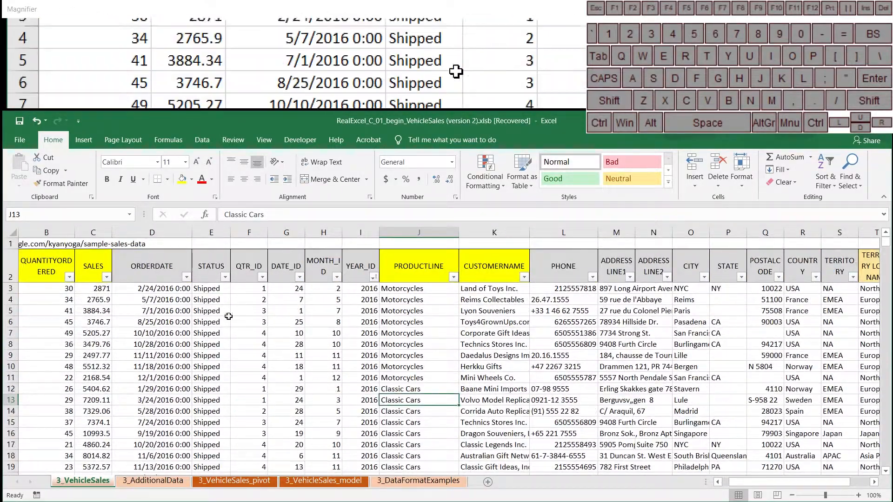
{"action": "scroll", "coordinate": [228, 316], "scroll_direction": "left", "scroll_amount": 1}
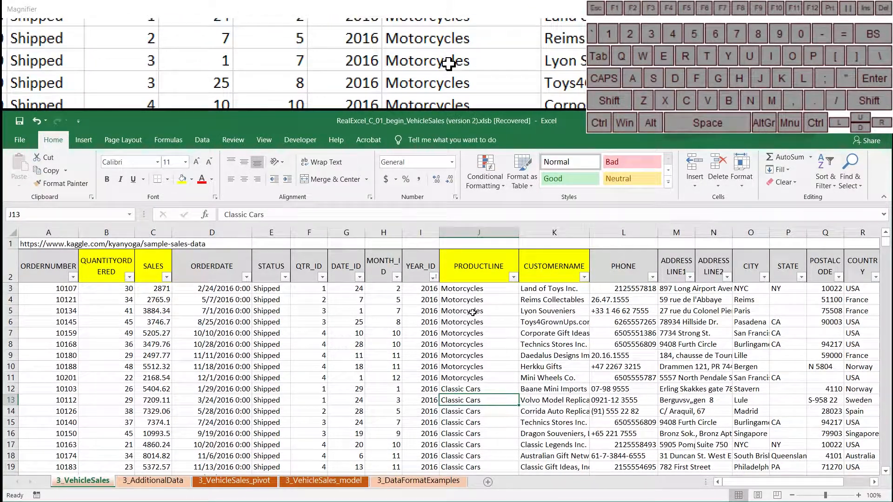
Step: Check which product lines the PRODUCTLINE column's filter list offers, then close it without filtering
{"action": "left_click", "coordinate": [461, 326]}
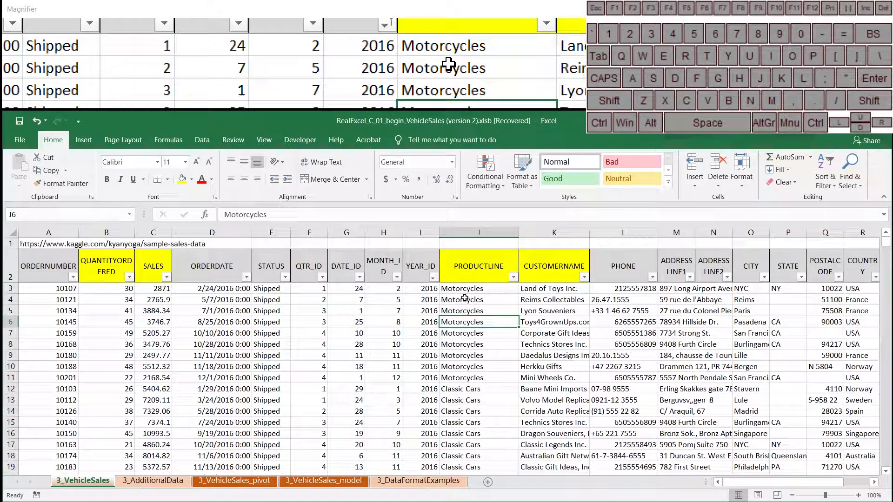
{"action": "left_click", "coordinate": [513, 277]}
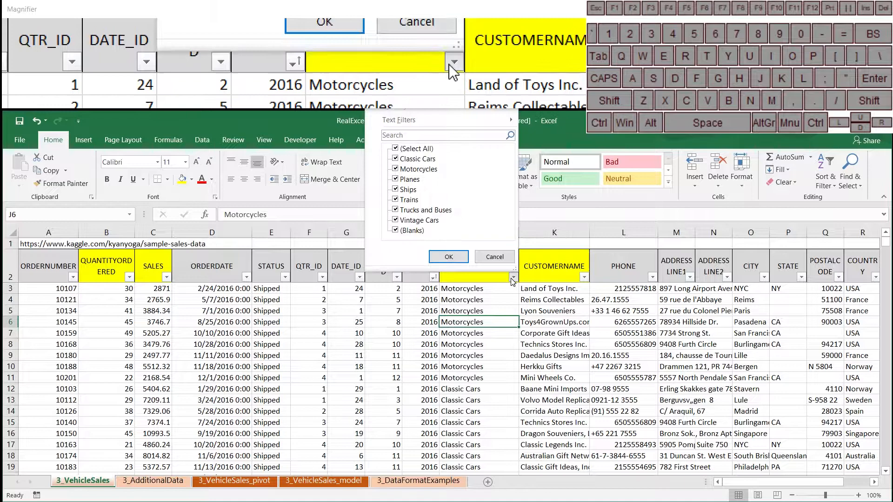
{"action": "left_click", "coordinate": [480, 306]}
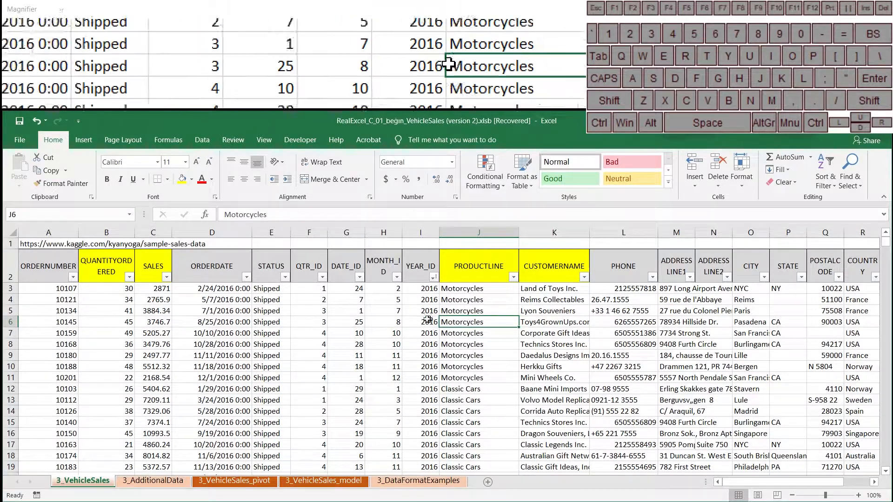
{"action": "left_click", "coordinate": [448, 312]}
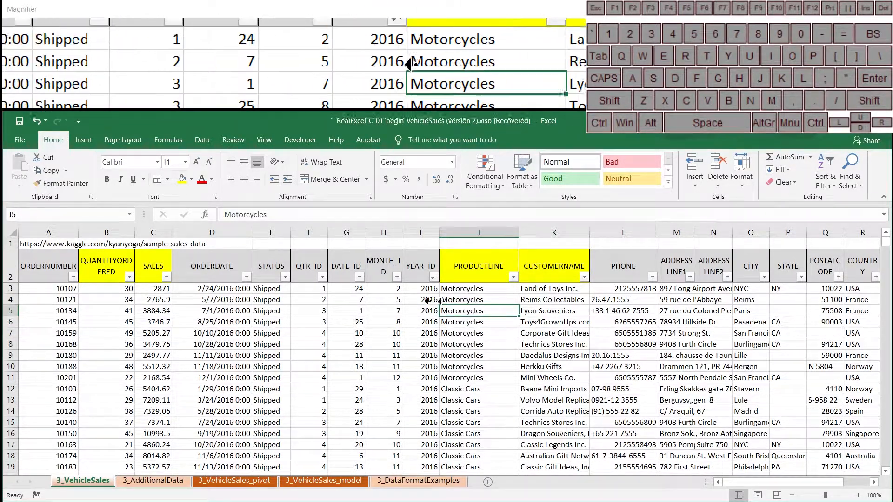
Step: Select the whole sales table including its headers, A2:W2347, and start creating a PivotTable from it
{"action": "left_click", "coordinate": [40, 268]}
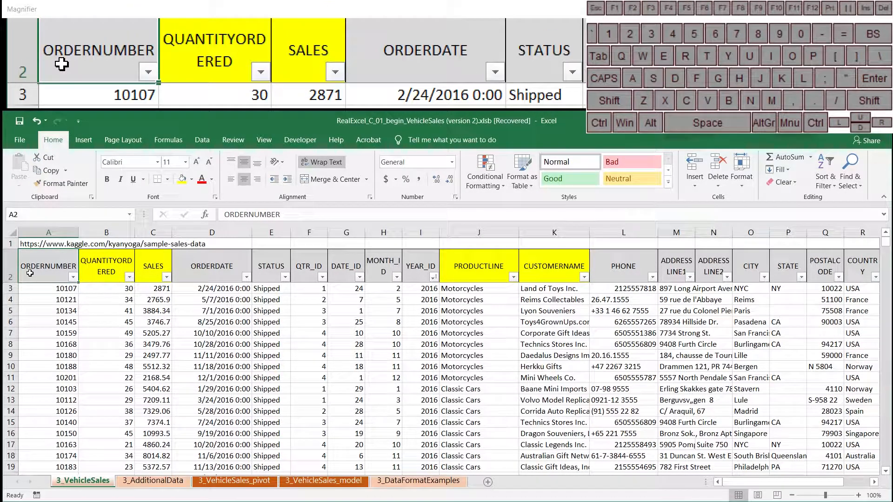
{"action": "key", "text": "ctrl+shift+Right"}
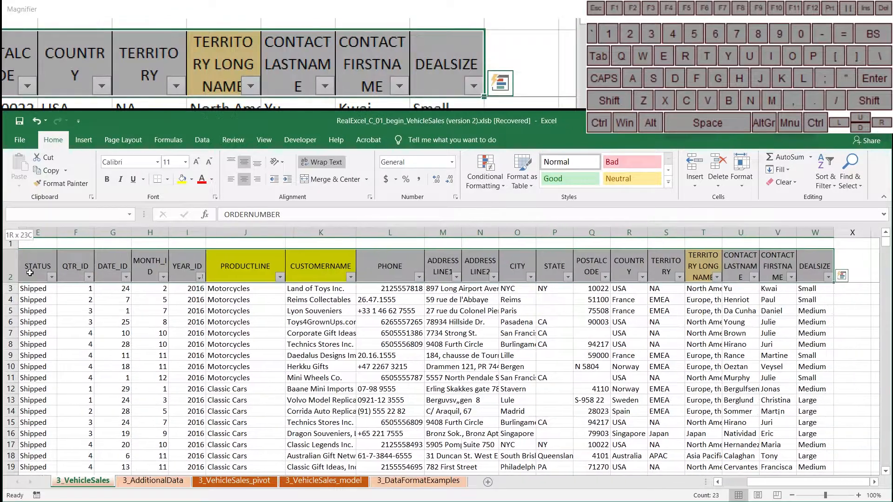
{"action": "key", "text": "ctrl+shift+Down"}
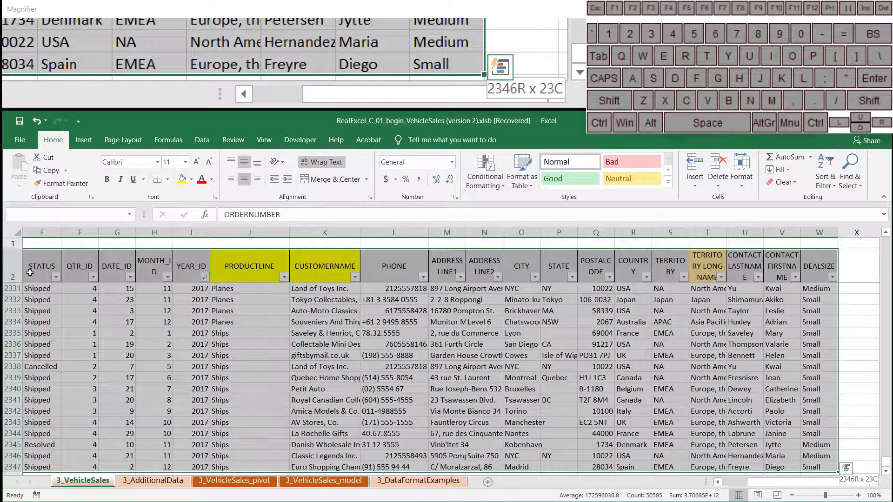
{"action": "scroll", "coordinate": [348, 320], "scroll_direction": "down", "scroll_amount": 1}
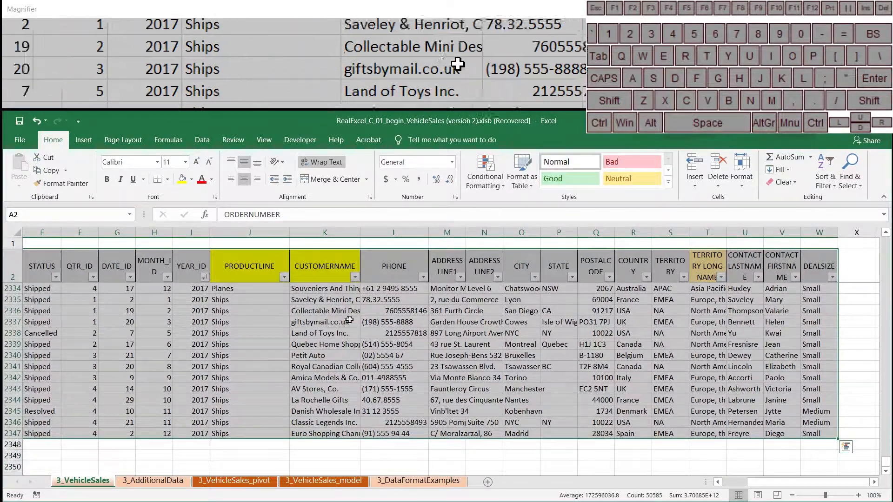
{"action": "left_click", "coordinate": [83, 140]}
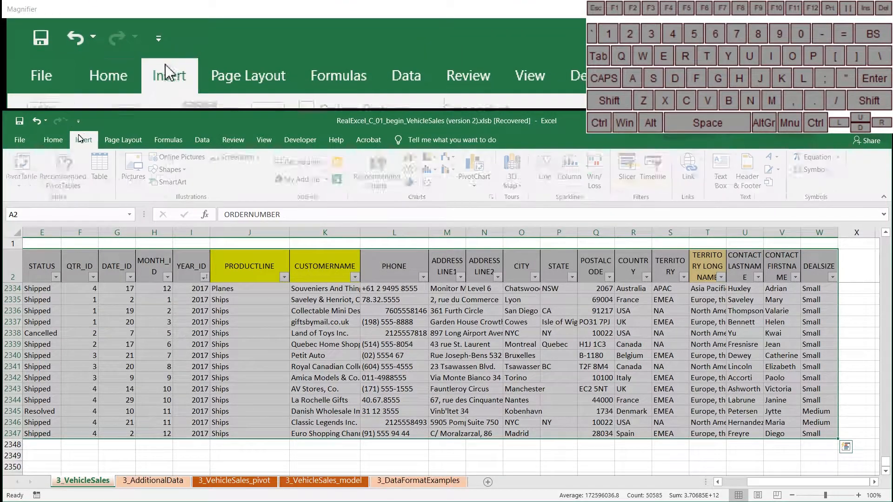
{"action": "left_click", "coordinate": [28, 158]}
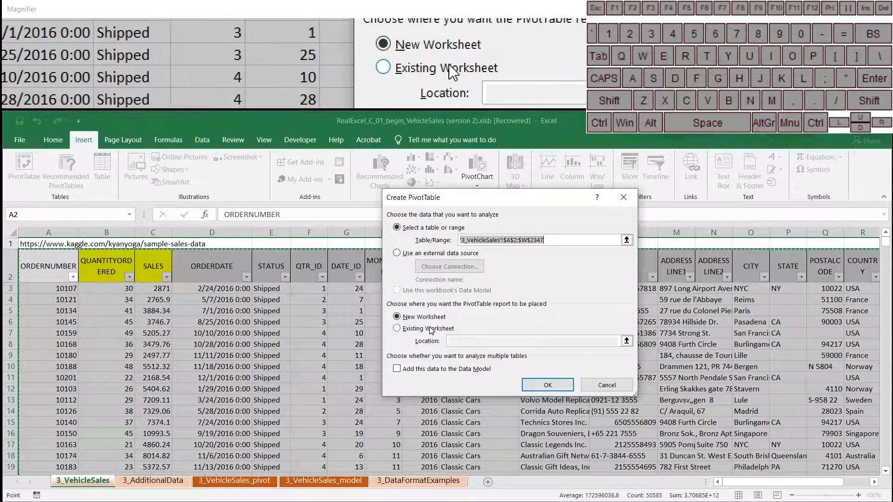
Step: Place the PivotTable on the existing 3_VehicleSales_pivot worksheet at cell B2 and create it
{"action": "left_click", "coordinate": [396, 329]}
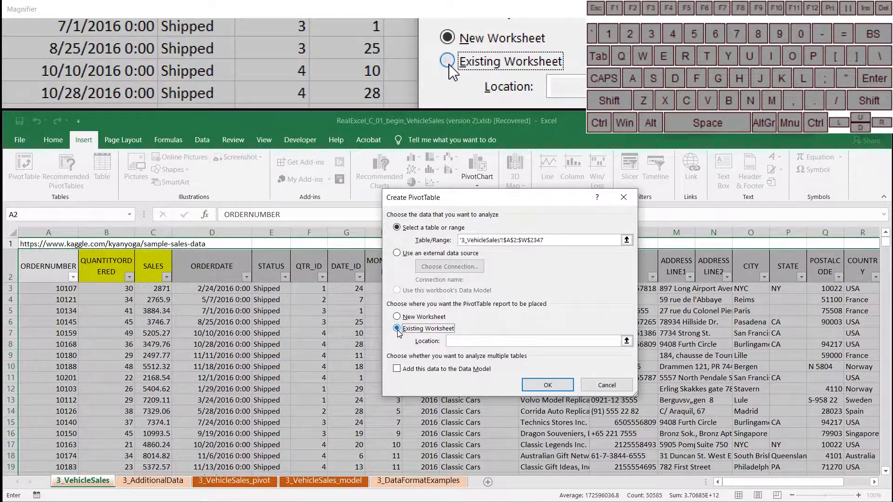
{"action": "left_click", "coordinate": [627, 342]}
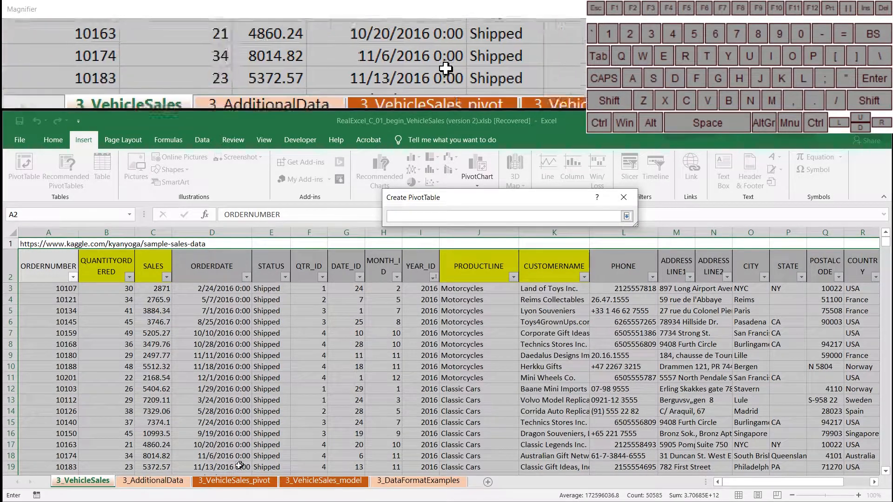
{"action": "left_click", "coordinate": [214, 485]}
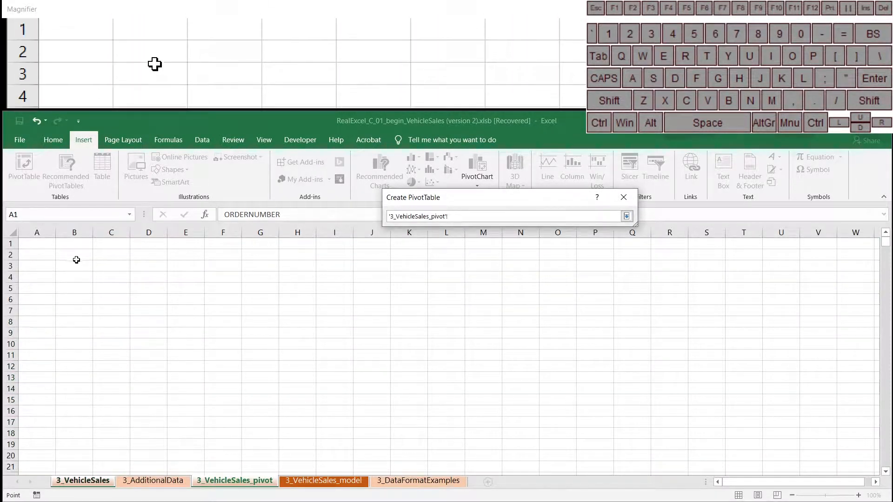
{"action": "left_click", "coordinate": [77, 258]}
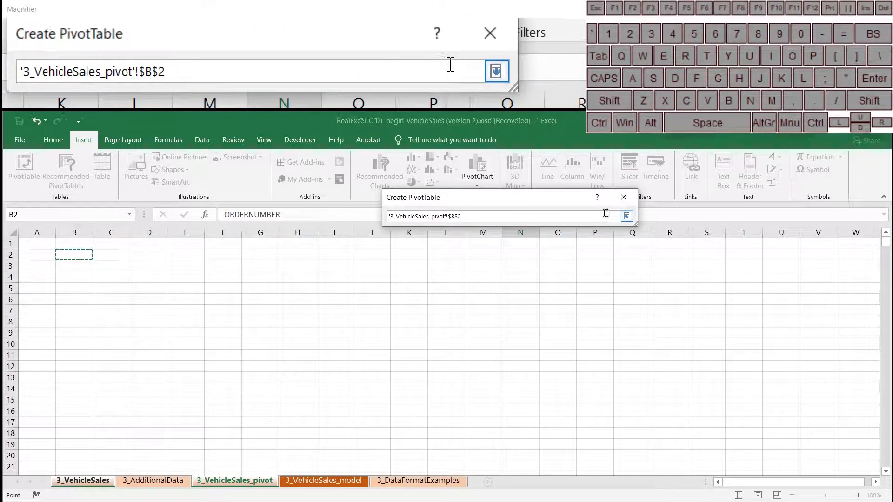
{"action": "left_click", "coordinate": [626, 217]}
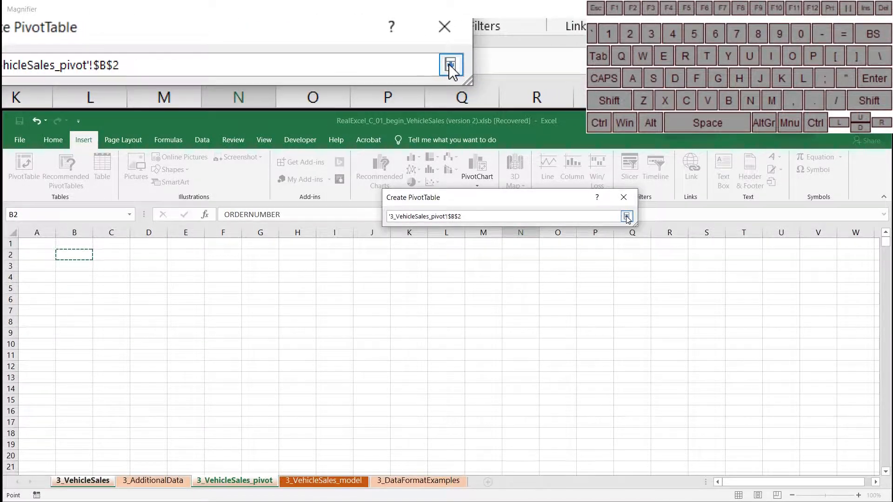
{"action": "left_click", "coordinate": [547, 384]}
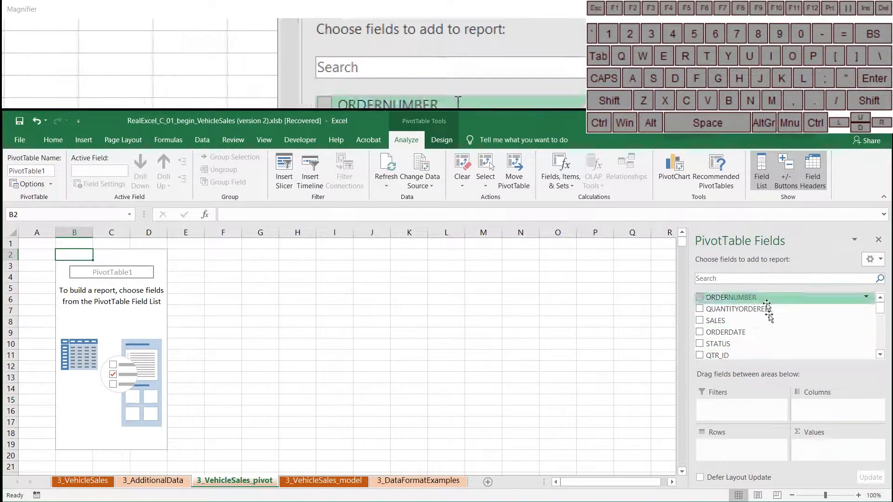
Step: Select a cell outside the empty PivotTable, then reselect the PivotTable to bring back its field list
{"action": "left_click", "coordinate": [335, 300]}
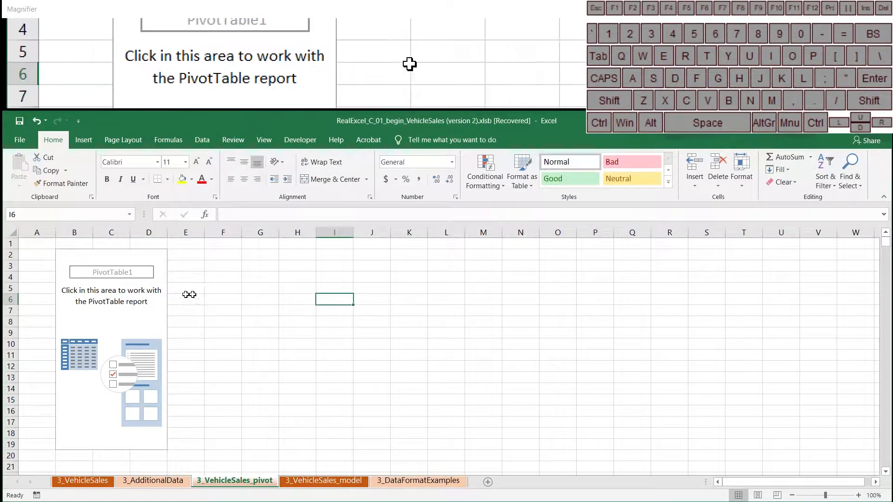
{"action": "left_click", "coordinate": [75, 274]}
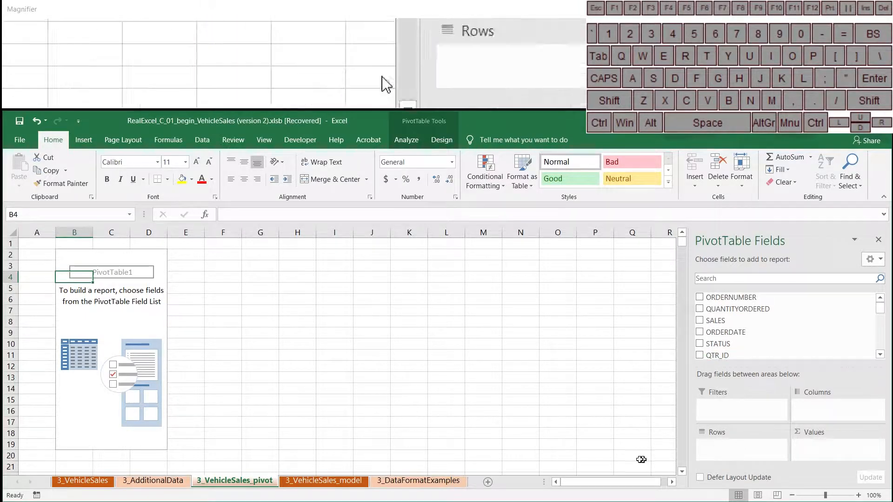
Step: Review the PRODUCTLINE entries further down the 3_VehicleSales source sheet and come back to its first rows
{"action": "left_click", "coordinate": [82, 480]}
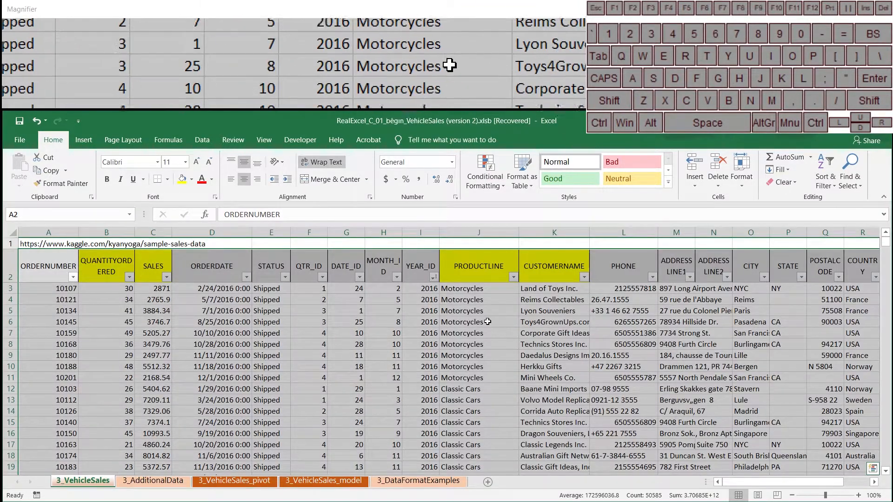
{"action": "left_click", "coordinate": [461, 322]}
{"action": "scroll", "coordinate": [479, 335], "scroll_direction": "down", "scroll_amount": 12}
{"action": "scroll", "coordinate": [481, 342], "scroll_direction": "down", "scroll_amount": 16}
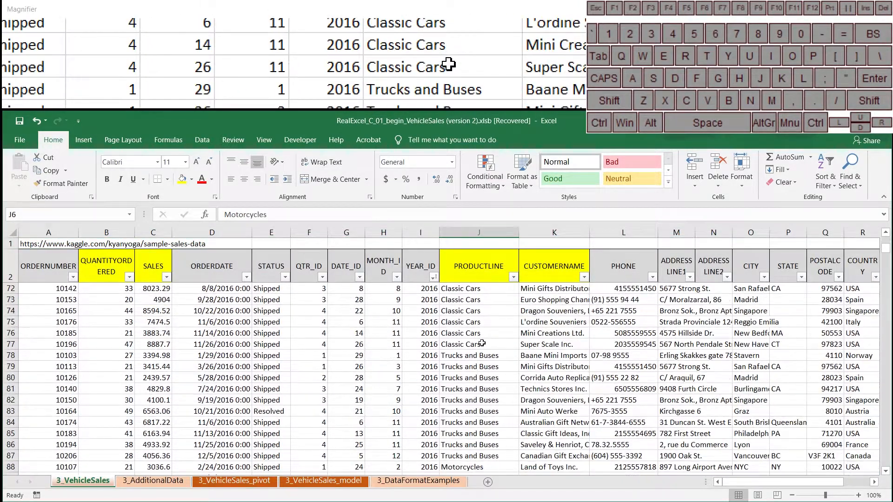
{"action": "scroll", "coordinate": [479, 372], "scroll_direction": "up", "scroll_amount": 18}
{"action": "scroll", "coordinate": [474, 377], "scroll_direction": "up", "scroll_amount": 10}
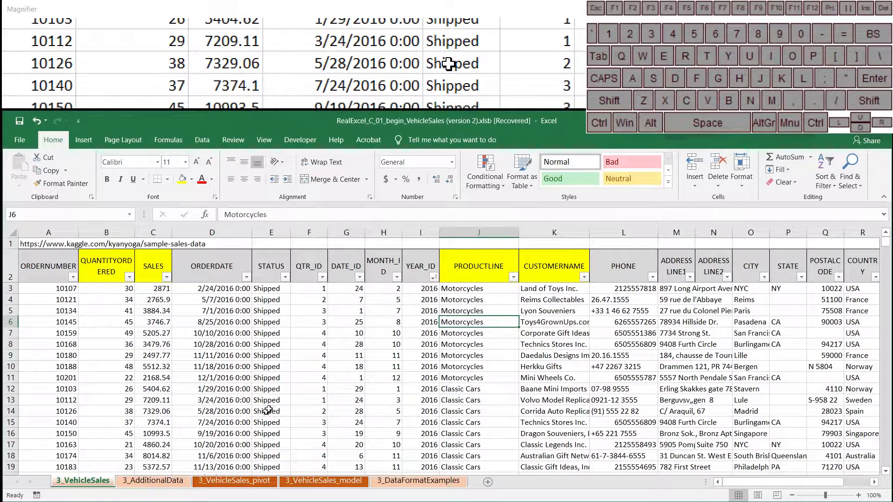
Step: Return to the 3_VehicleSales_pivot sheet, search the PivotTable fields for "prod" and place PRODUCTLINE in the Rows area
{"action": "left_click", "coordinate": [201, 481]}
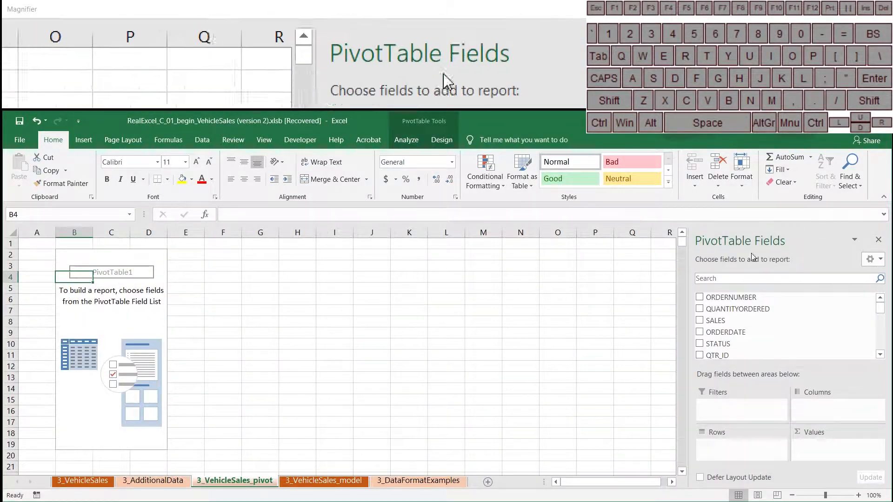
{"action": "left_click", "coordinate": [733, 279]}
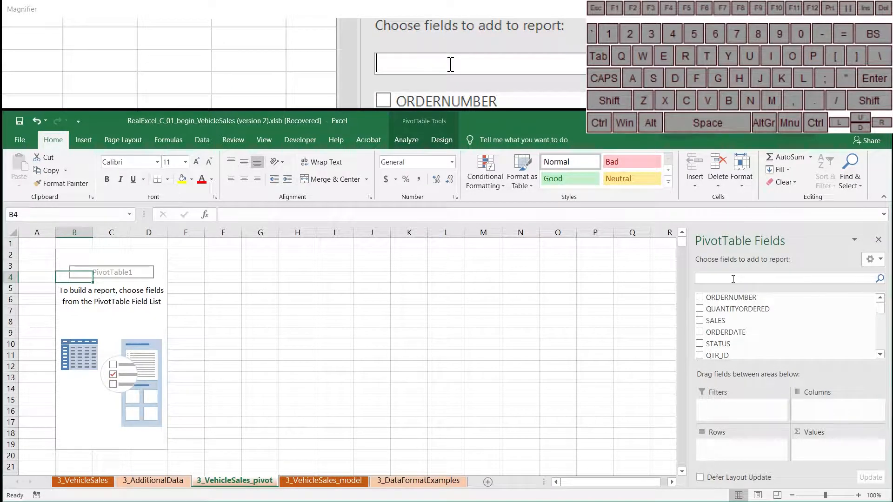
{"action": "type", "text": "prod"}
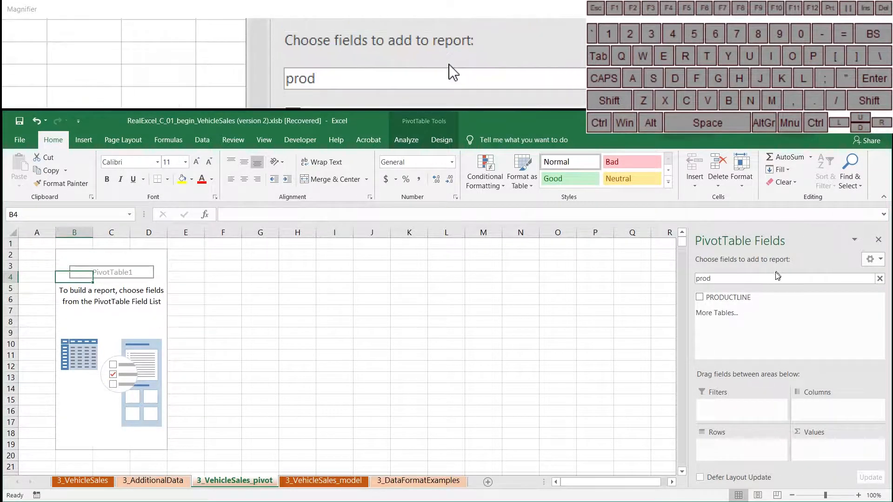
{"action": "left_click_drag", "start_coordinate": [756, 298], "coordinate": [736, 450]}
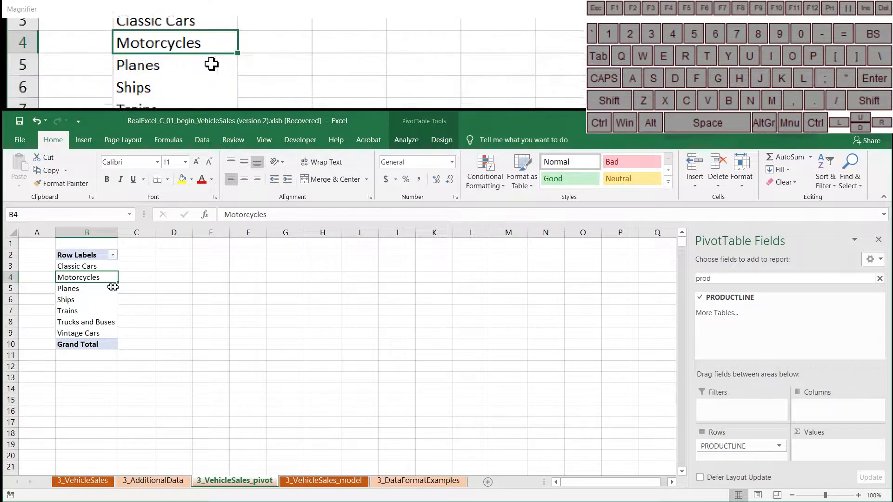
Step: Clear the field search and add the SALES field to the PivotTable's Values area
{"action": "left_click_drag", "start_coordinate": [726, 274], "coordinate": [680, 280]}
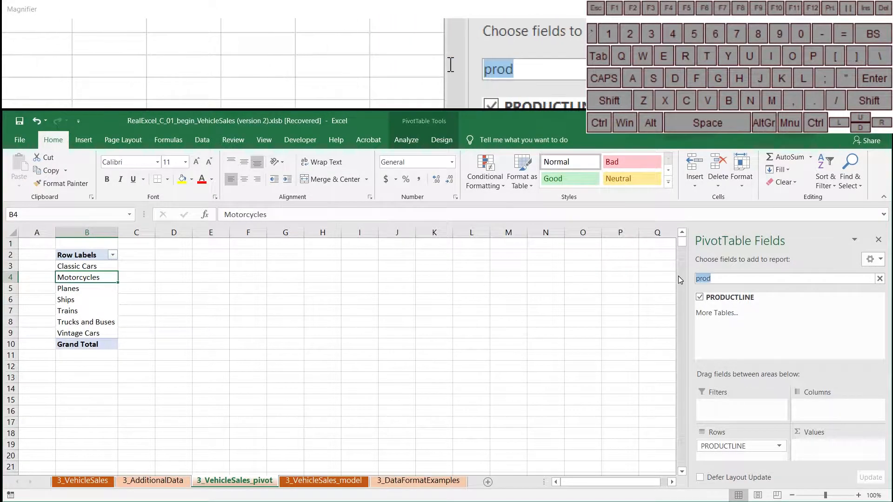
{"action": "key", "text": "BackSpace"}
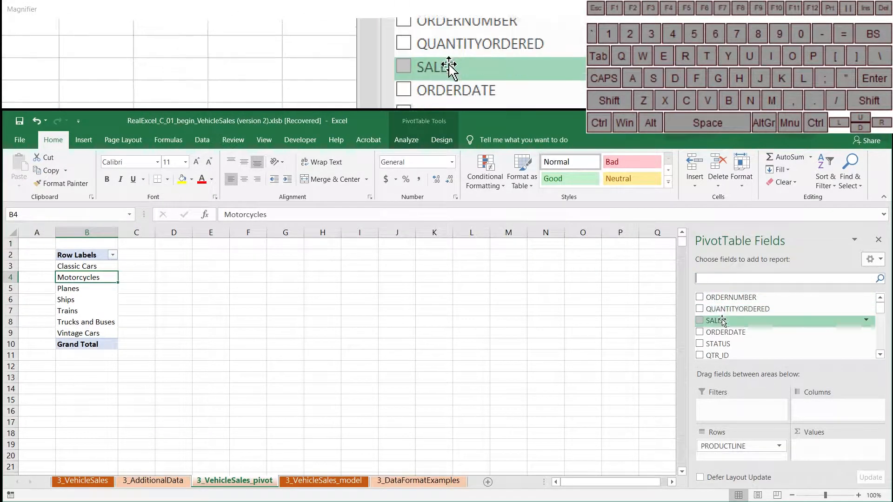
{"action": "left_click_drag", "start_coordinate": [725, 321], "coordinate": [803, 448]}
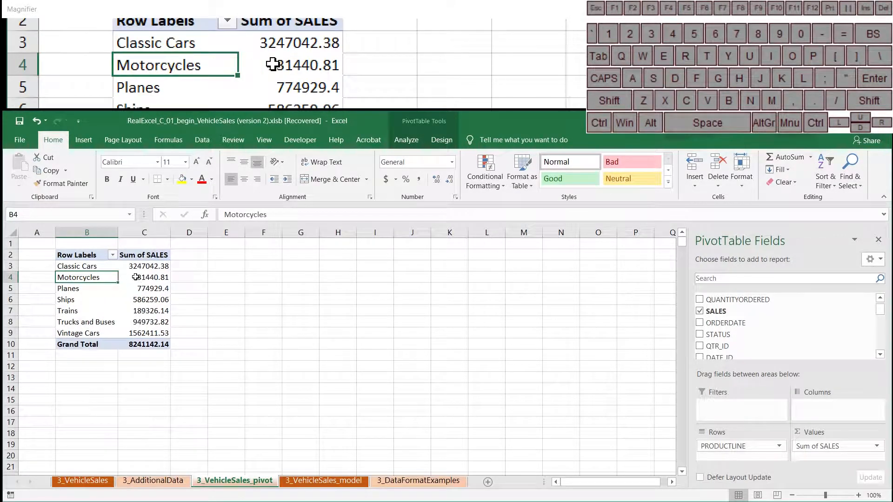
Step: Sort the product lines in the PivotTable by Sum of SALES from largest to smallest
{"action": "left_click", "coordinate": [135, 278]}
{"action": "left_click", "coordinate": [202, 140]}
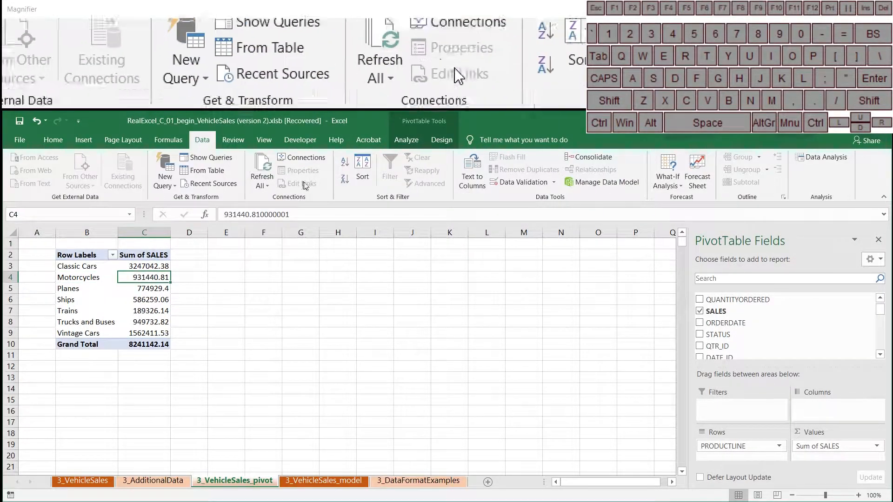
{"action": "right_click", "coordinate": [149, 288]}
{"action": "mouse_move", "coordinate": [209, 354]}
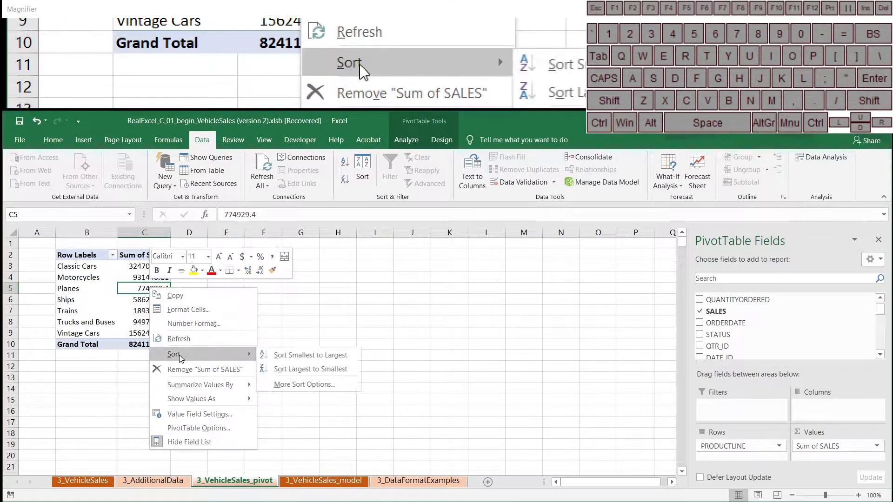
{"action": "left_click", "coordinate": [294, 369]}
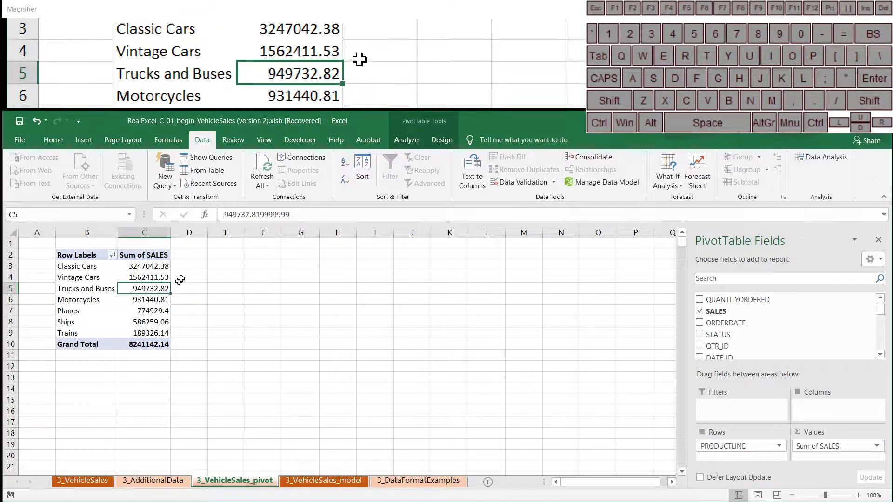
Step: Add the TERRITORY field to the PivotTable's Columns area to split the sales by territory
{"action": "left_click", "coordinate": [879, 354]}
{"action": "left_click", "coordinate": [880, 354]}
{"action": "left_click", "coordinate": [881, 356]}
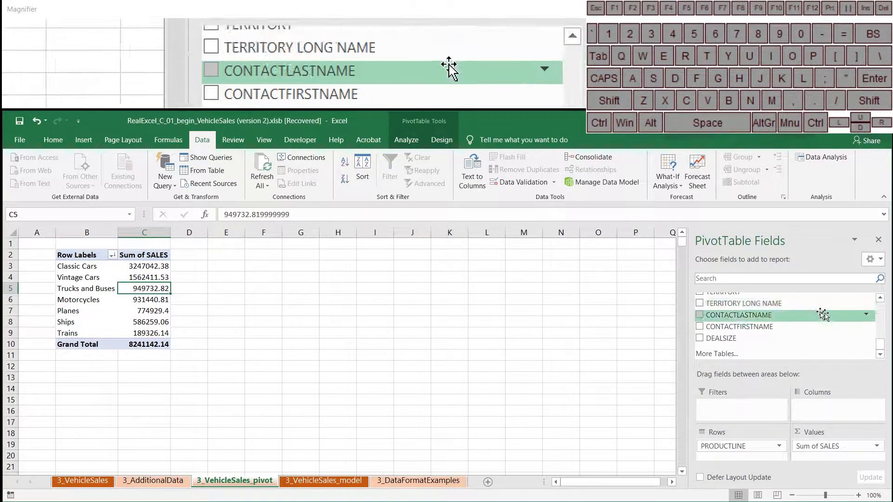
{"action": "scroll", "coordinate": [754, 320], "scroll_direction": "up", "scroll_amount": 2}
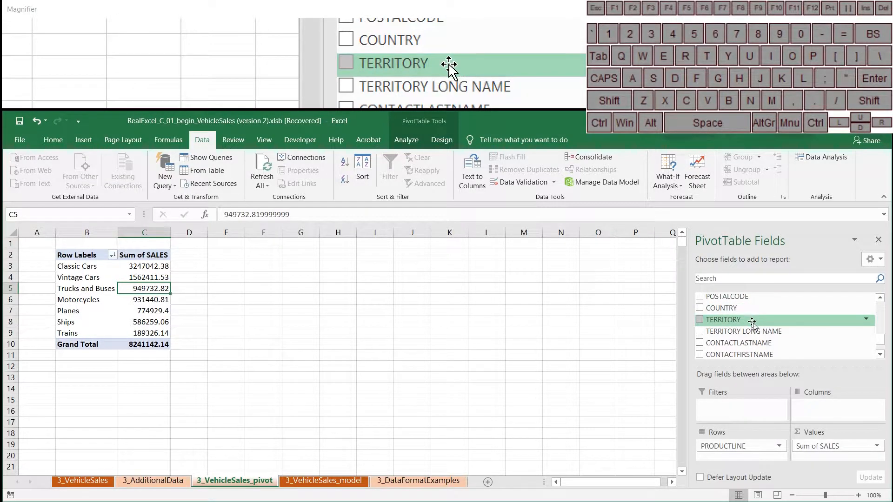
{"action": "left_click_drag", "start_coordinate": [752, 321], "coordinate": [812, 410]}
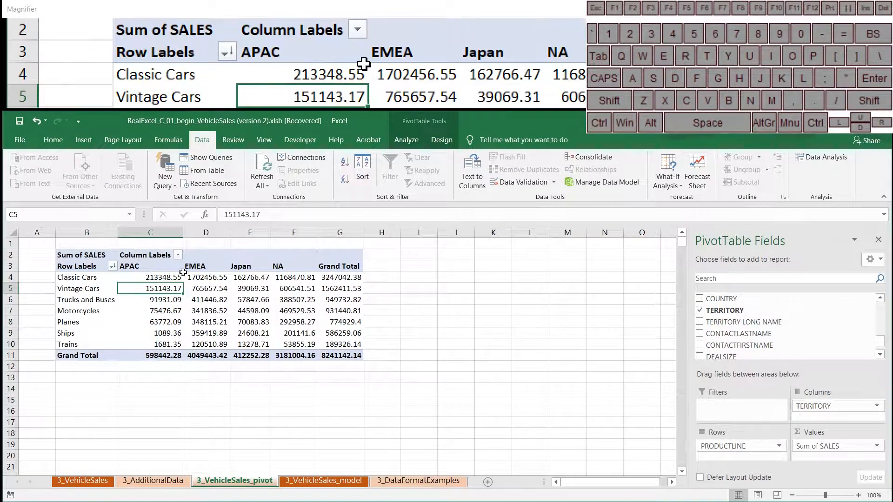
Step: Sort the product lines in descending order of their APAC sales
{"action": "mouse_move", "coordinate": [212, 278]}
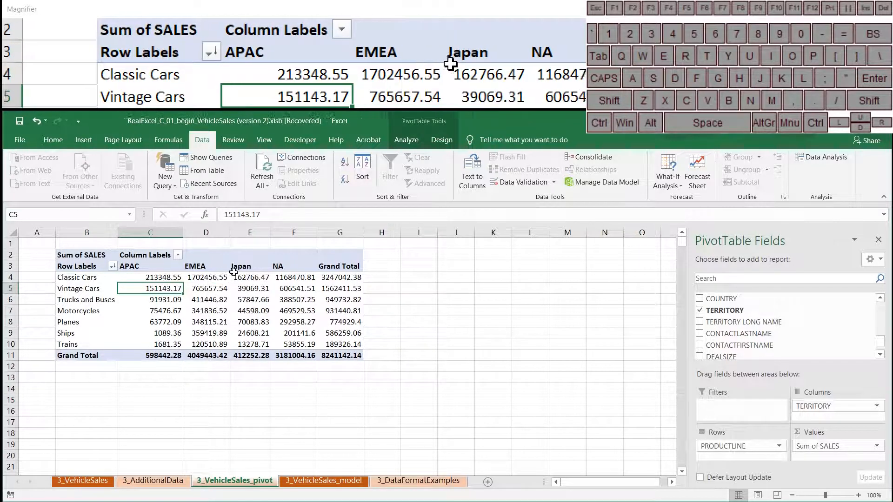
{"action": "mouse_move", "coordinate": [244, 274]}
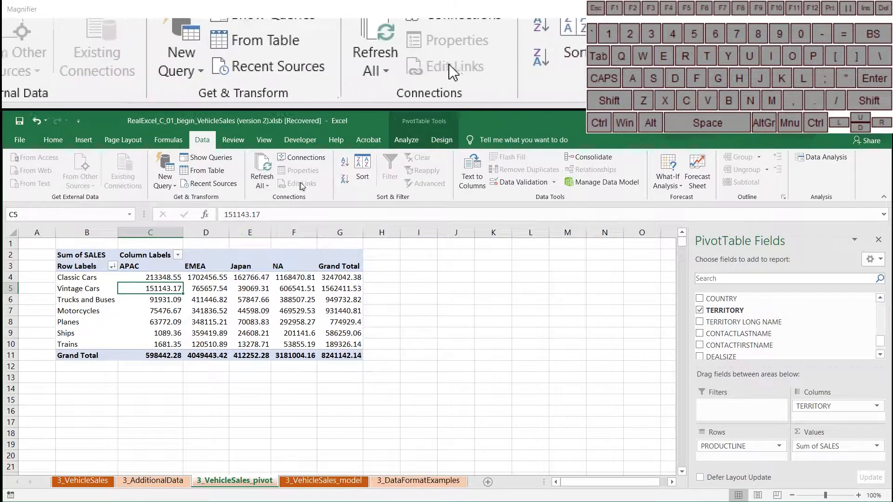
{"action": "left_click", "coordinate": [343, 181]}
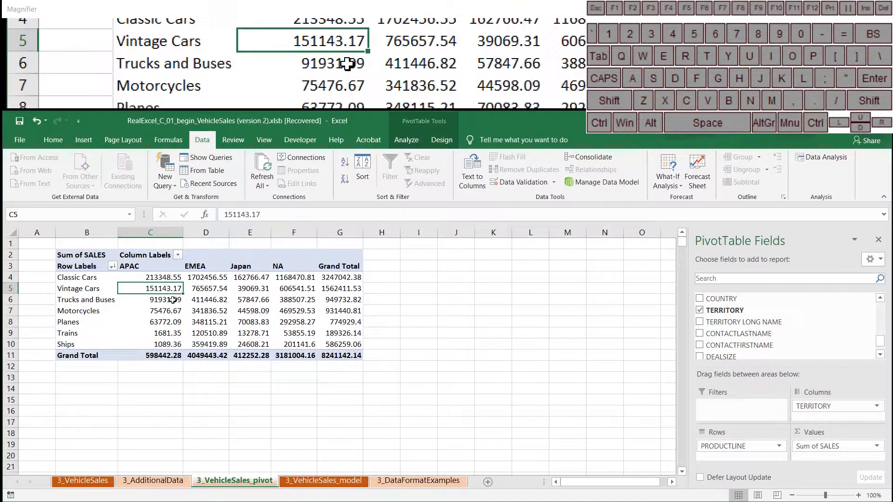
Step: Sort the product lines in descending order of their sales in the Japan column
{"action": "left_click", "coordinate": [296, 300]}
{"action": "left_click", "coordinate": [274, 287]}
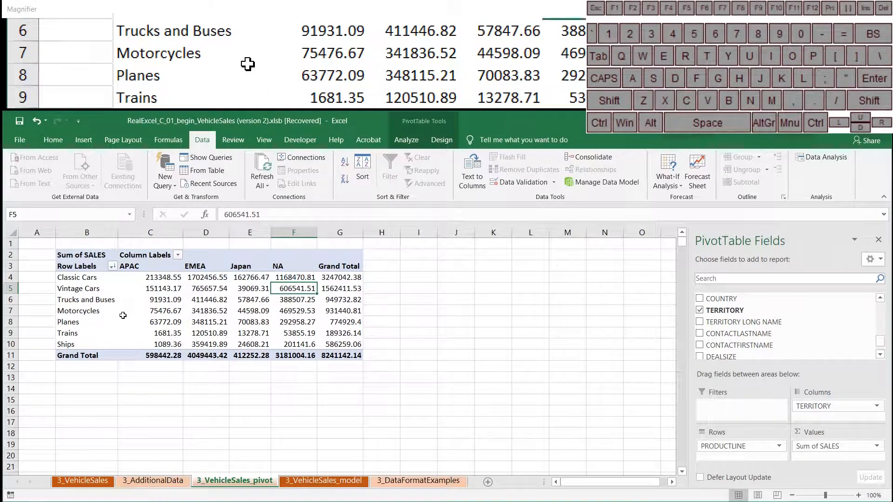
{"action": "left_click", "coordinate": [265, 299]}
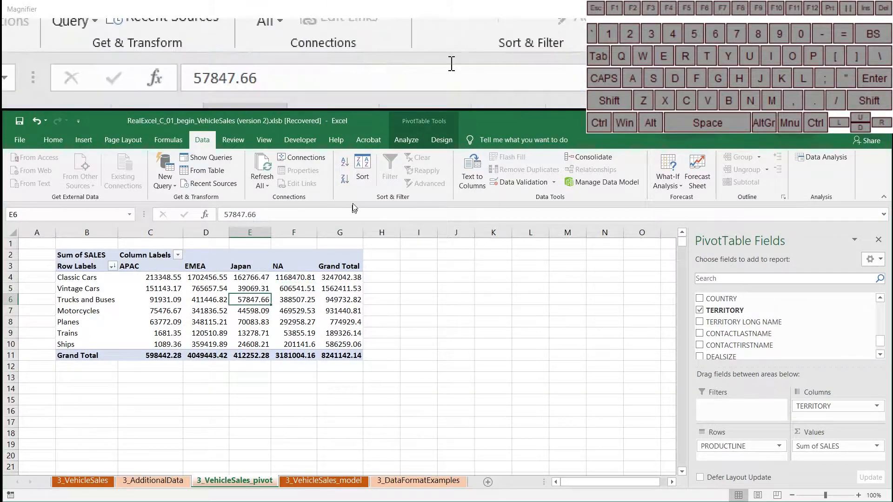
{"action": "left_click", "coordinate": [343, 180]}
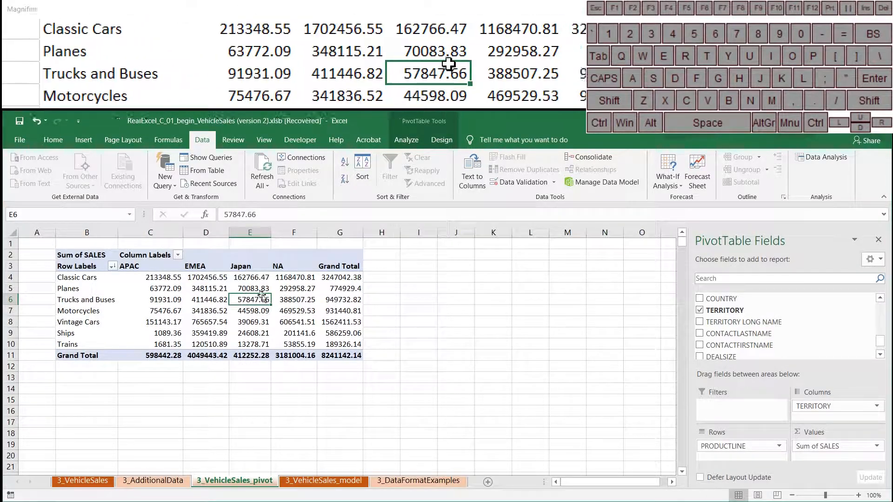
Step: Sort the product lines in descending order of their NA sales
{"action": "left_click", "coordinate": [289, 288]}
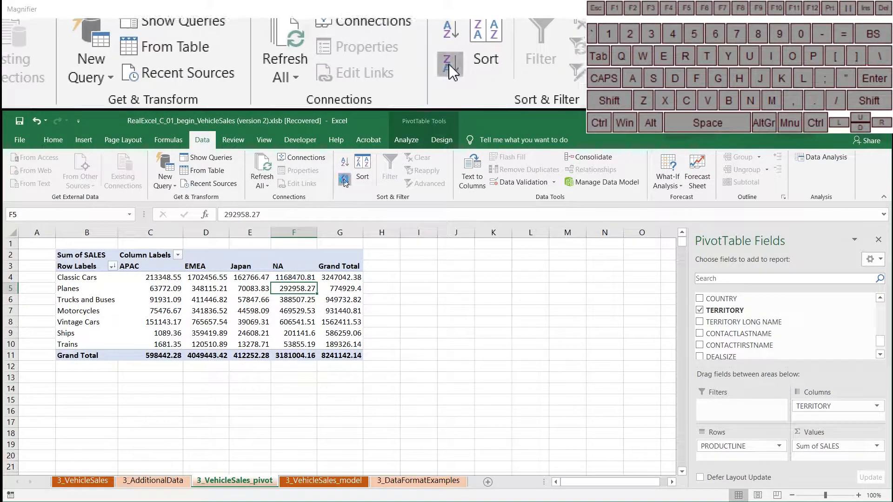
{"action": "left_click", "coordinate": [345, 179]}
{"action": "mouse_move", "coordinate": [277, 287]}
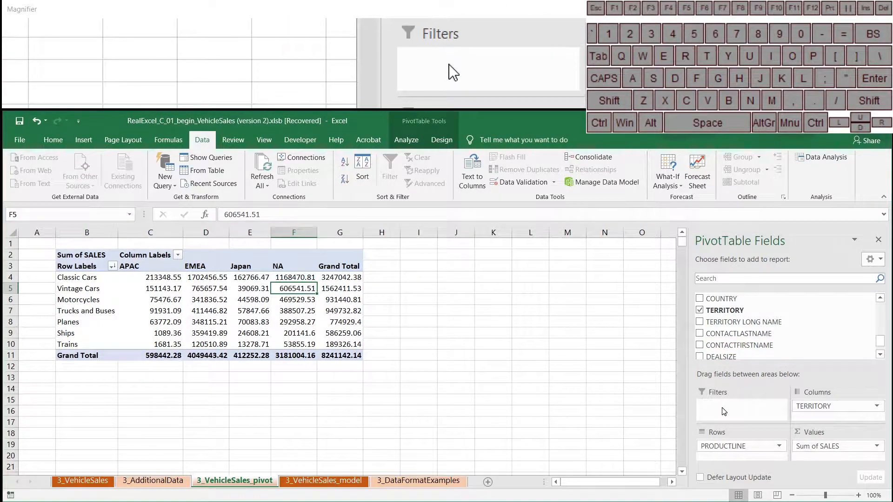
Step: Check the DEALSIZE column in the 3_VehicleSales source data and add DEALSIZE to the PivotTable's Filters area
{"action": "left_click", "coordinate": [80, 479]}
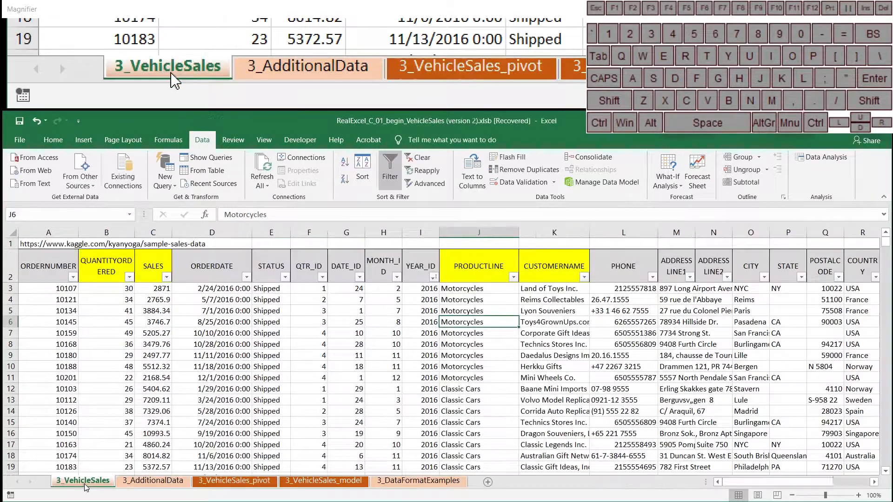
{"action": "scroll", "coordinate": [439, 389], "scroll_direction": "right", "scroll_amount": 2}
{"action": "scroll", "coordinate": [440, 389], "scroll_direction": "right", "scroll_amount": 4}
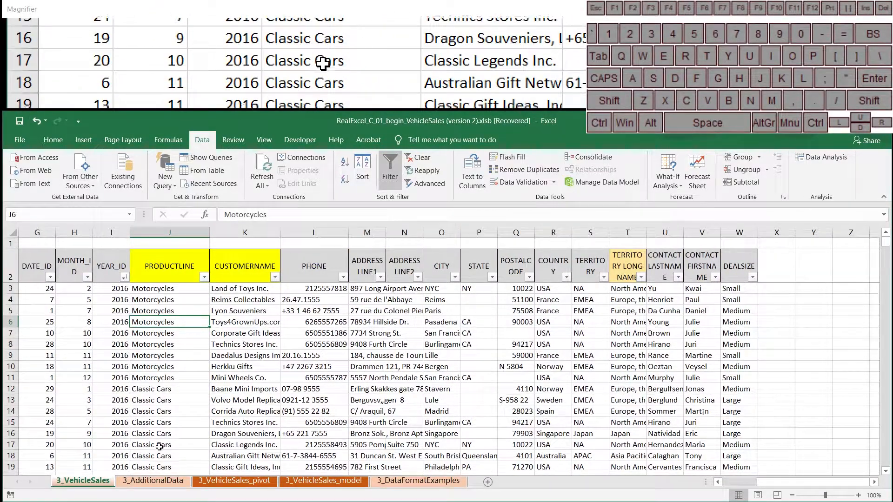
{"action": "left_click", "coordinate": [153, 482]}
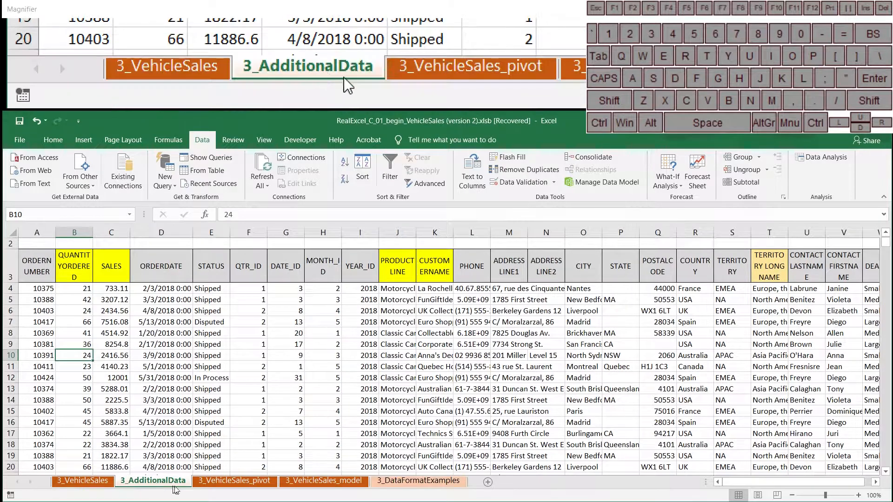
{"action": "left_click", "coordinate": [235, 481]}
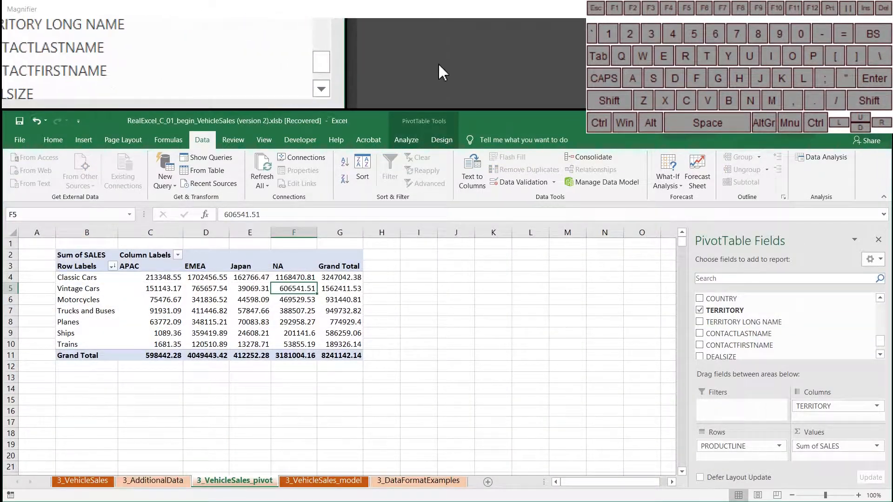
{"action": "left_click_drag", "start_coordinate": [722, 357], "coordinate": [736, 407]}
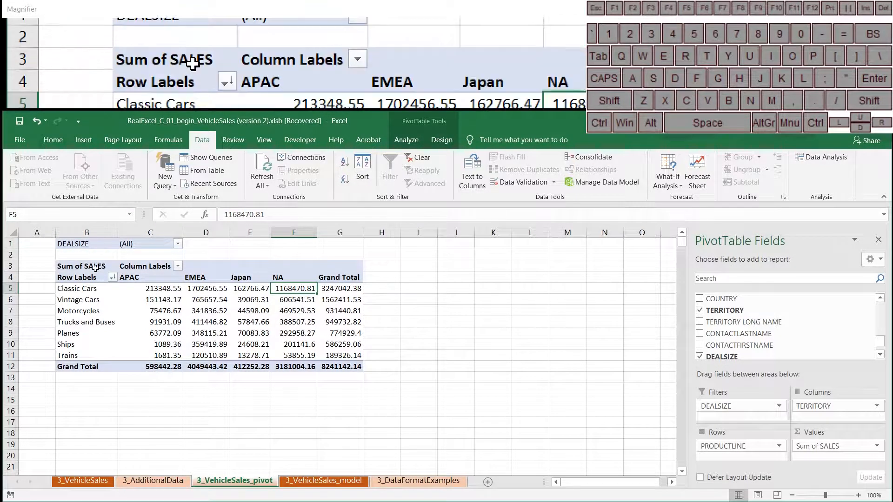
Step: Insert two blank rows above the PivotTable's DEALSIZE filter, at rows 1 and 2
{"action": "left_click_drag", "start_coordinate": [11, 244], "coordinate": [11, 255]}
{"action": "right_click", "coordinate": [10, 255]}
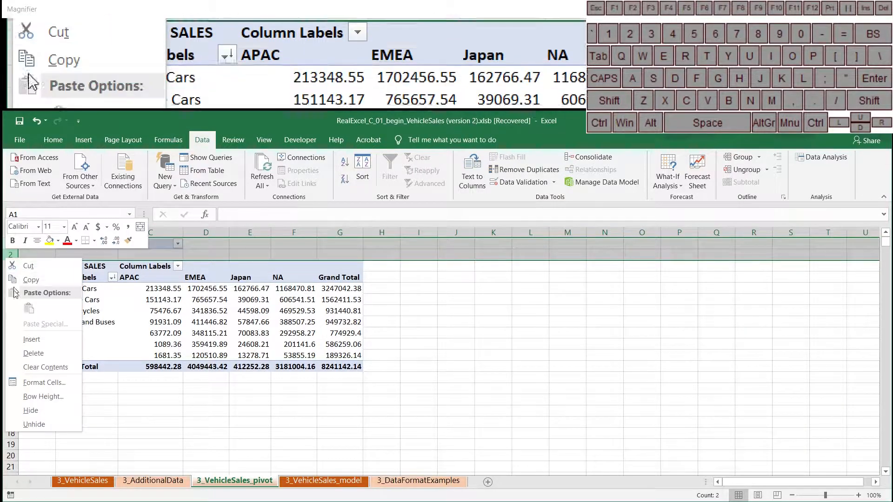
{"action": "left_click", "coordinate": [29, 339]}
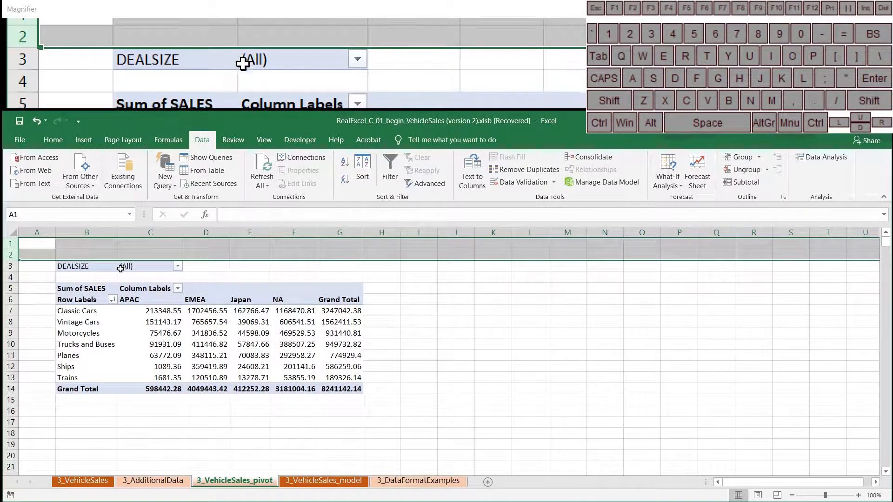
Step: Filter the PivotTable by DEALSIZE to show only Large deals
{"action": "left_click", "coordinate": [116, 266]}
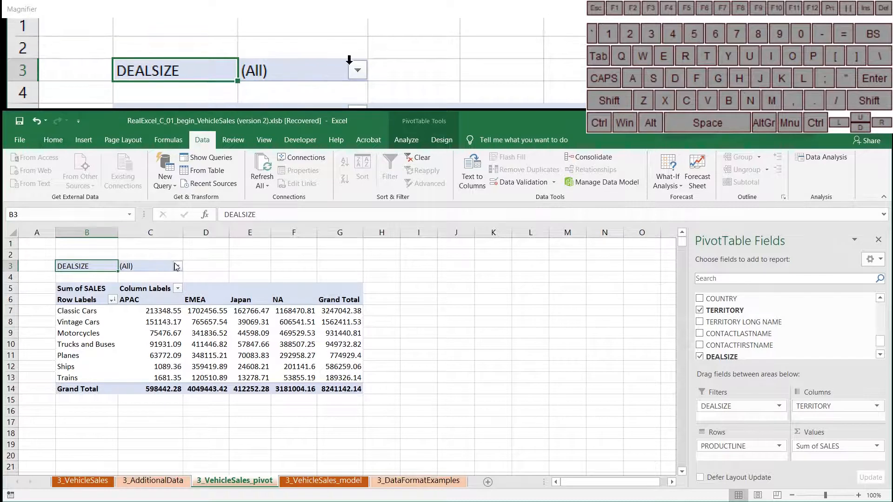
{"action": "left_click", "coordinate": [177, 266]}
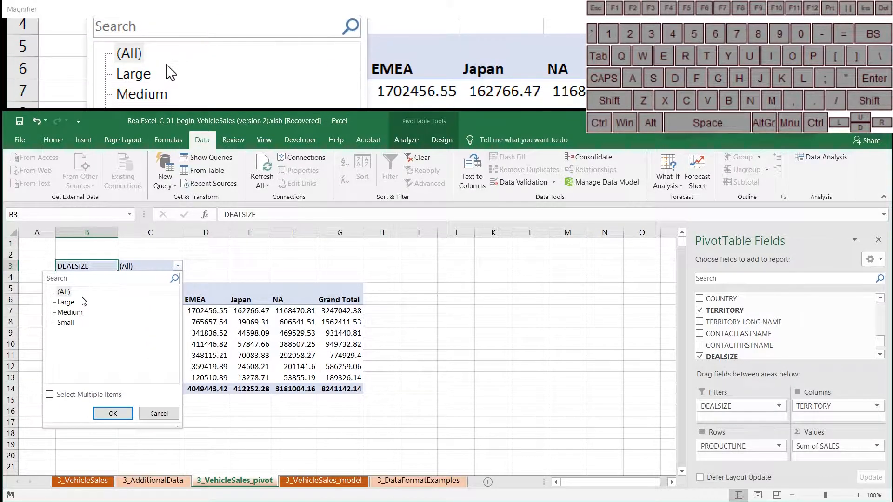
{"action": "left_click", "coordinate": [112, 413]}
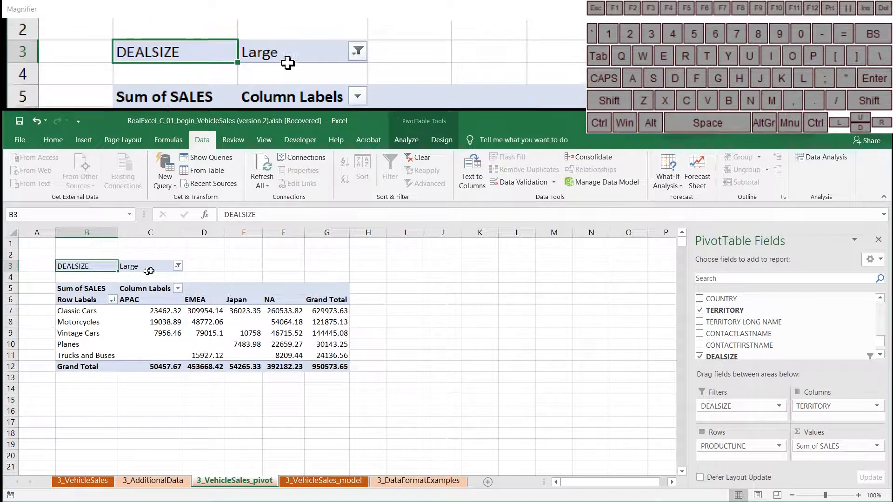
Step: Change the PivotTable's DEALSIZE filter to Small
{"action": "left_click", "coordinate": [177, 266]}
{"action": "left_click", "coordinate": [64, 323]}
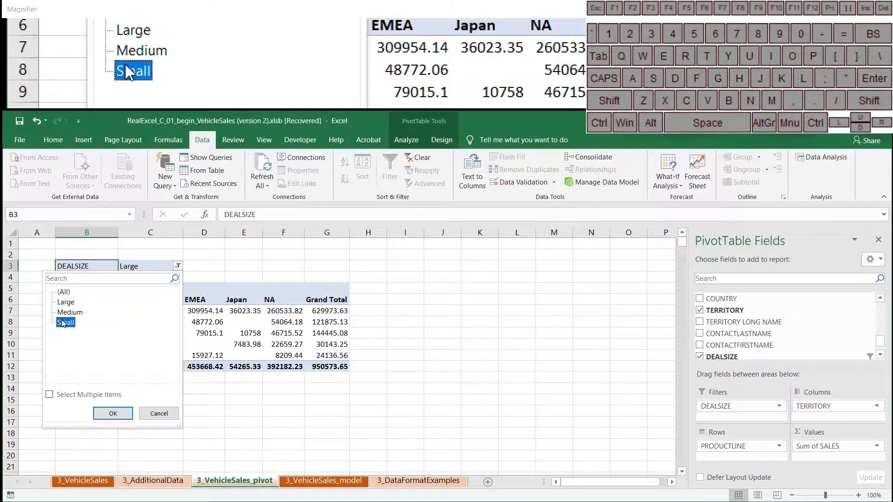
{"action": "left_click", "coordinate": [112, 414]}
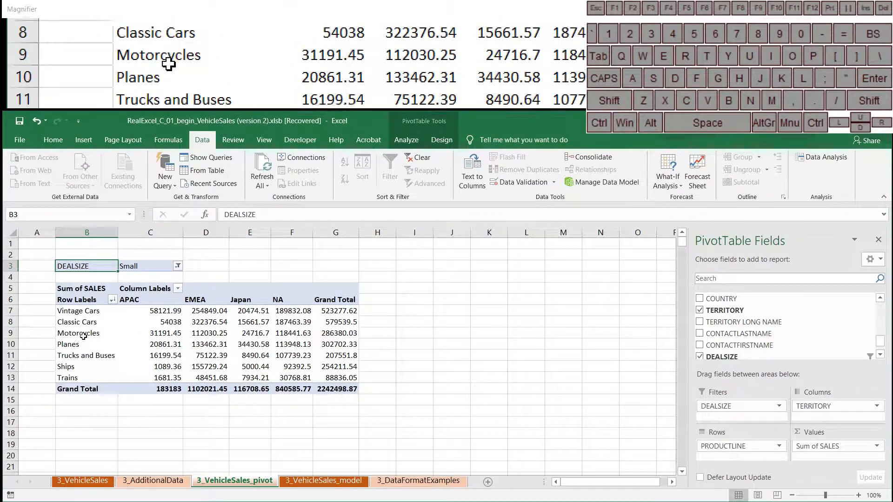
Step: Change the PivotTable's DEALSIZE filter to show only Large deals
{"action": "left_click", "coordinate": [178, 267]}
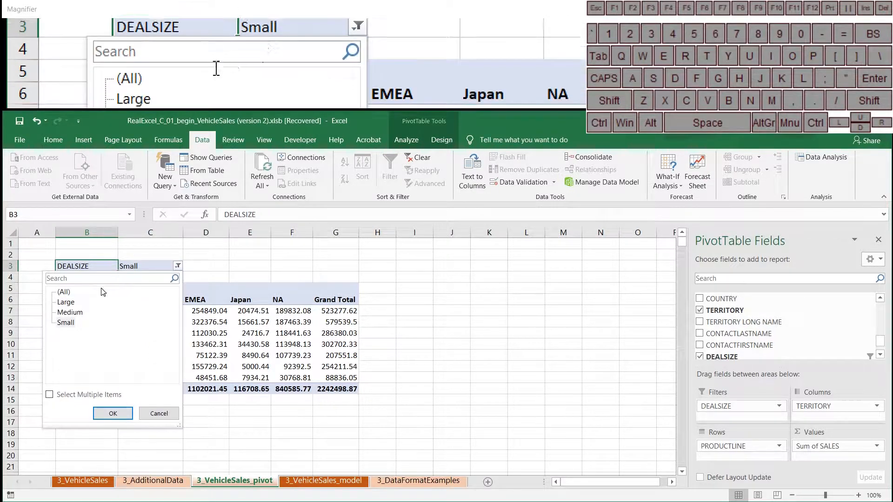
{"action": "left_click", "coordinate": [67, 302]}
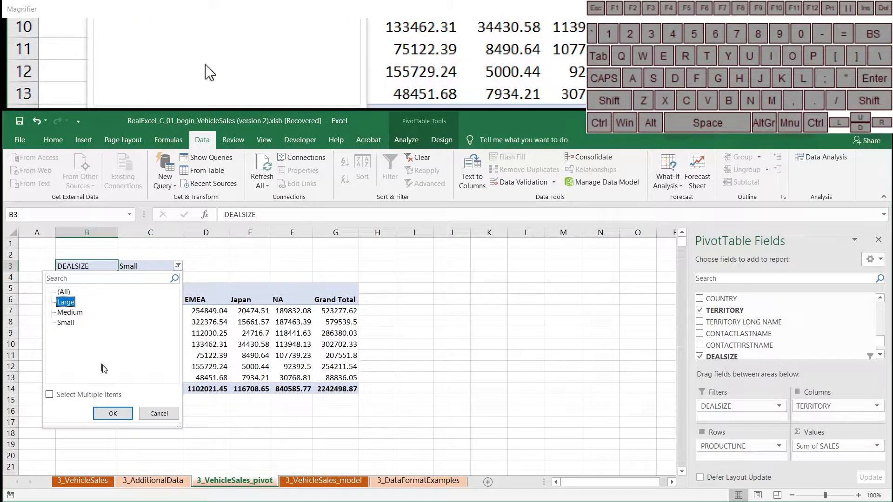
{"action": "left_click", "coordinate": [112, 414]}
Step: Examine the PivotTable's Large-deal sales values by product line and territory, including the empty combinations and grand totals
{"action": "mouse_move", "coordinate": [153, 316]}
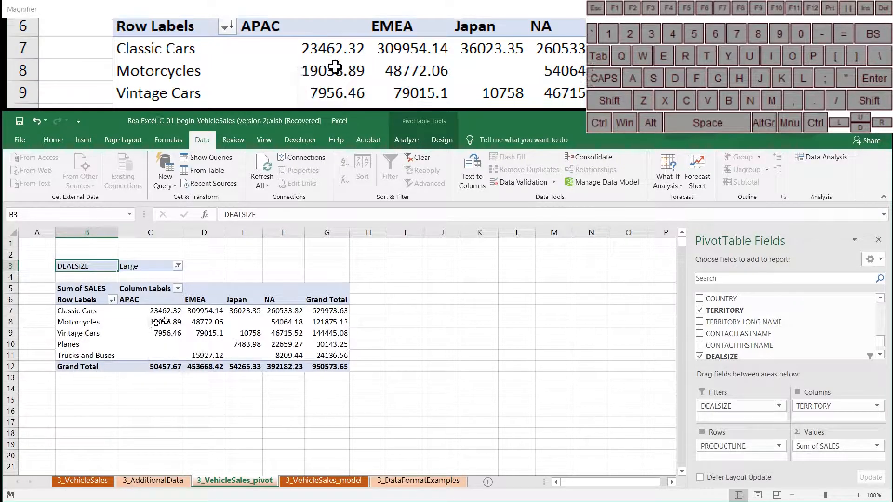
{"action": "mouse_move", "coordinate": [251, 327]}
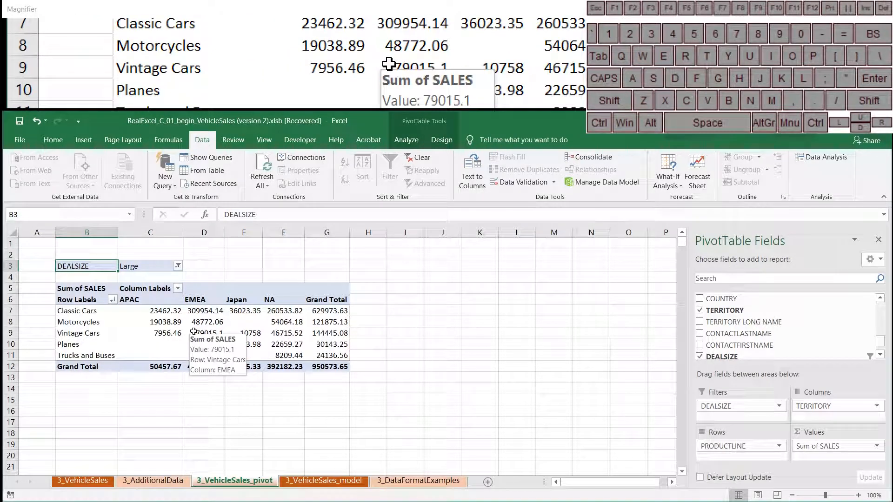
{"action": "mouse_move", "coordinate": [212, 325]}
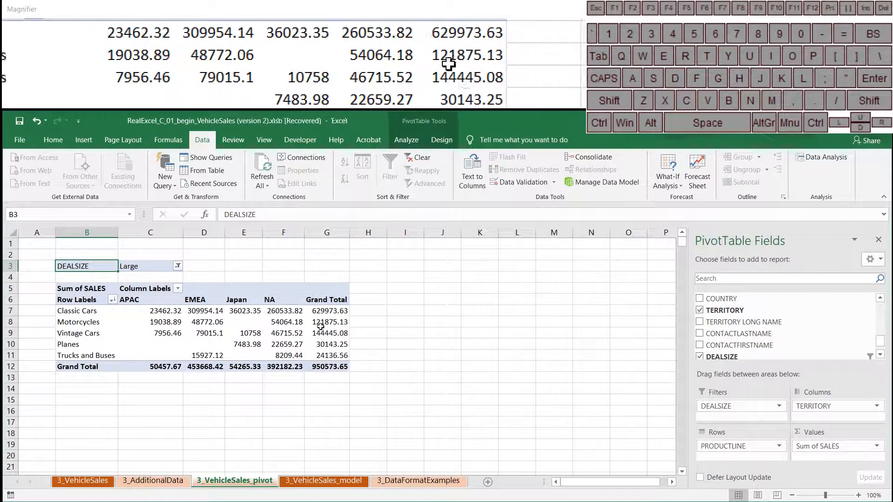
{"action": "mouse_move", "coordinate": [215, 304]}
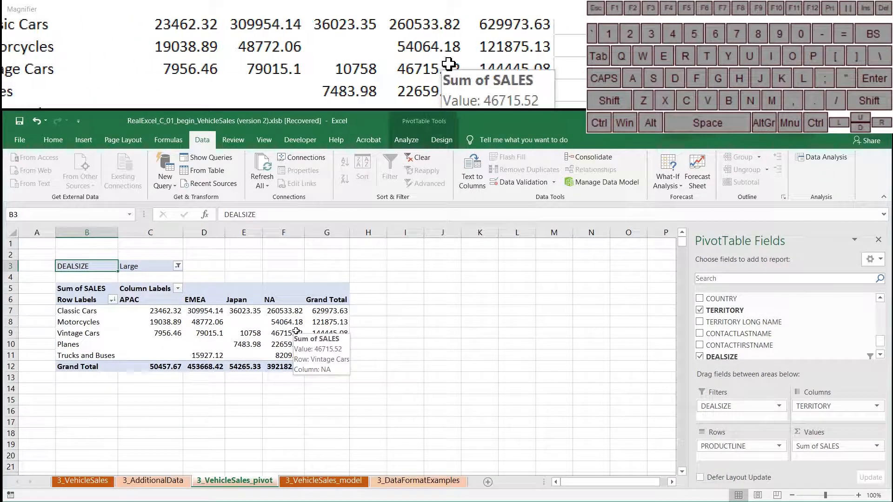
{"action": "mouse_move", "coordinate": [344, 322]}
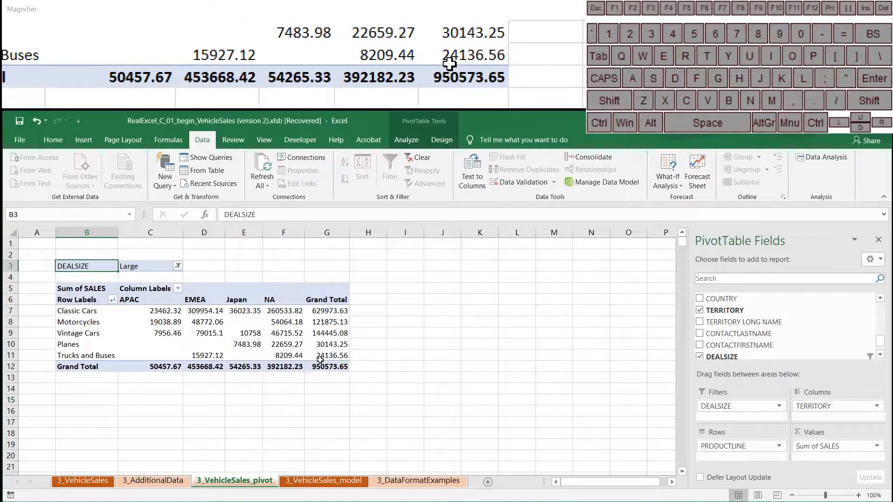
{"action": "mouse_move", "coordinate": [179, 334]}
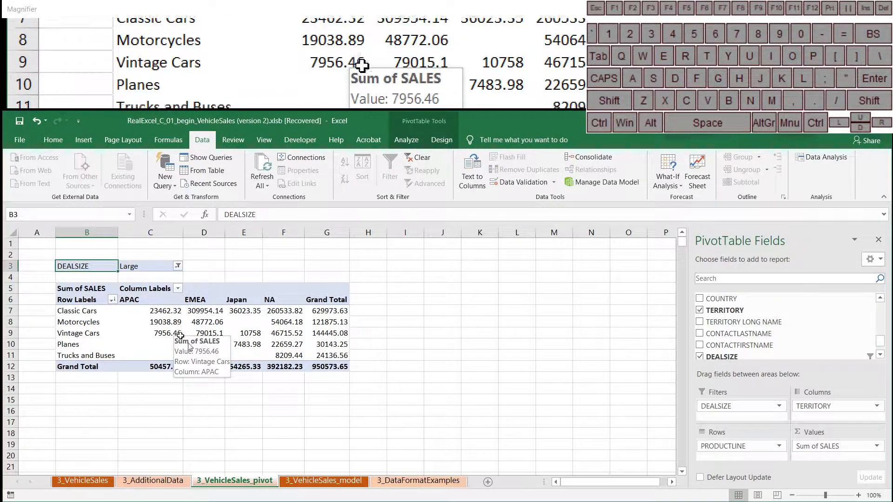
{"action": "mouse_move", "coordinate": [250, 345]}
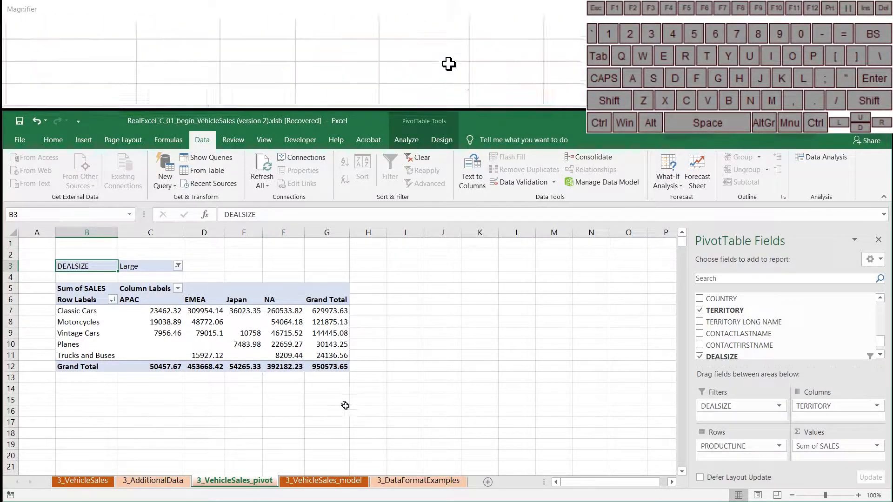
Step: Open the 3_DataFormatExamples sheet and examine the cross-tab report's territory and year headings and its product line rows
{"action": "left_click", "coordinate": [402, 481]}
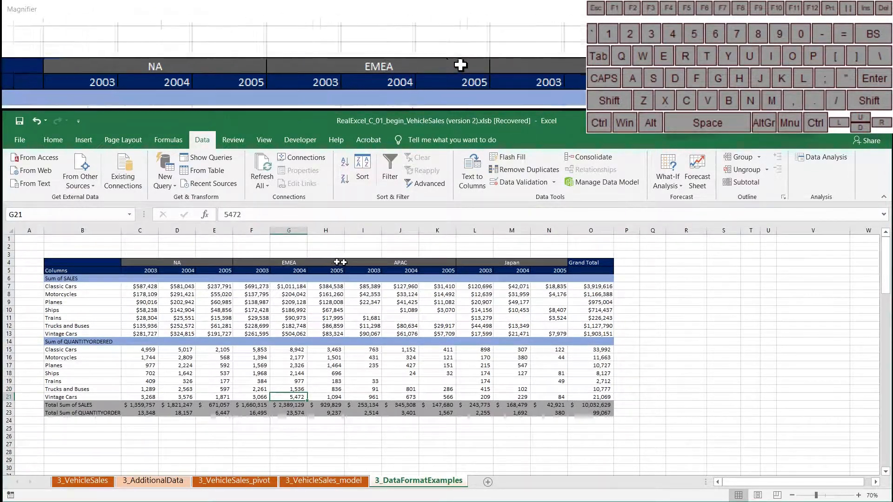
{"action": "left_click", "coordinate": [153, 265]}
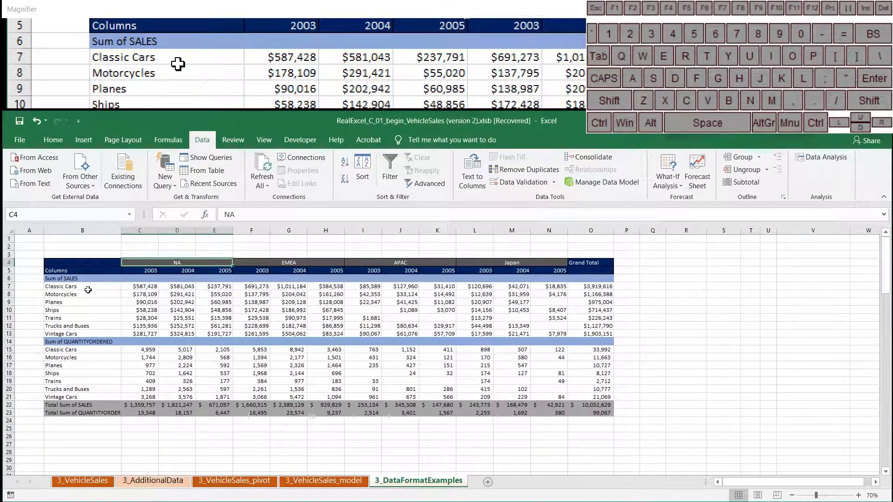
{"action": "left_click", "coordinate": [86, 287]}
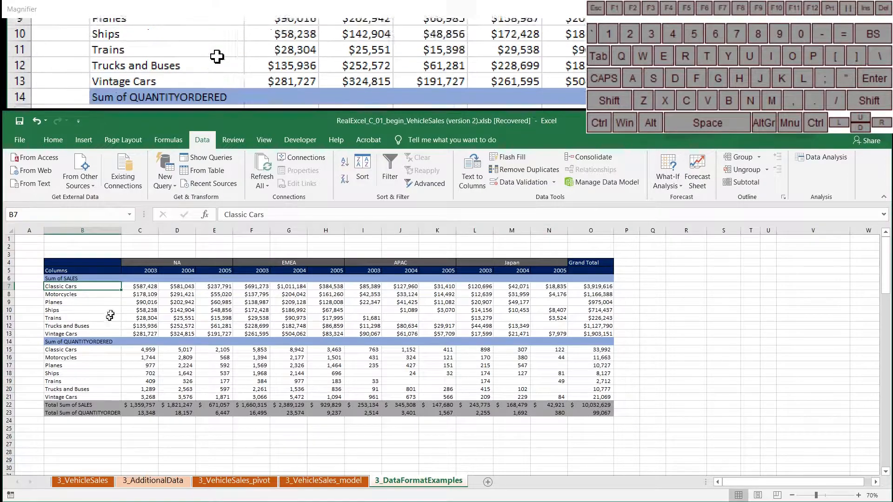
Step: Compare the flat table starting at row 41 with the cross-tab report above it, and return to the 3_VehicleSales sheet
{"action": "scroll", "coordinate": [216, 356], "scroll_direction": "down", "scroll_amount": 10}
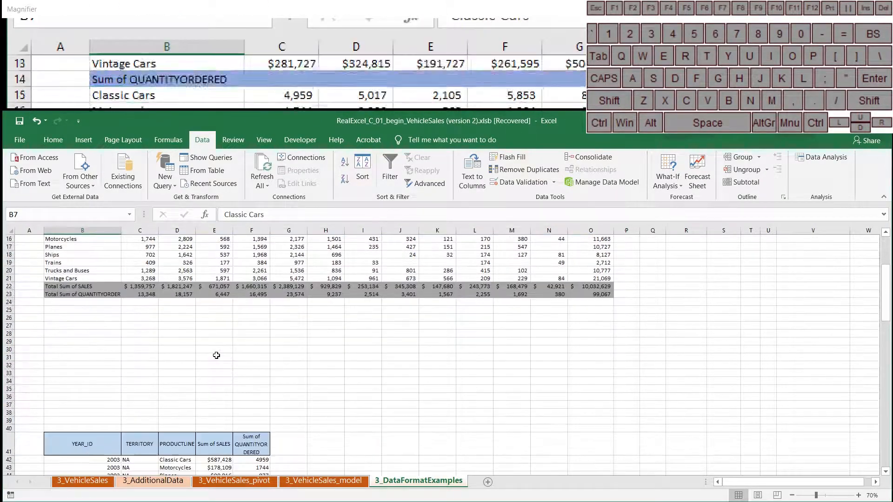
{"action": "scroll", "coordinate": [216, 356], "scroll_direction": "down", "scroll_amount": 1}
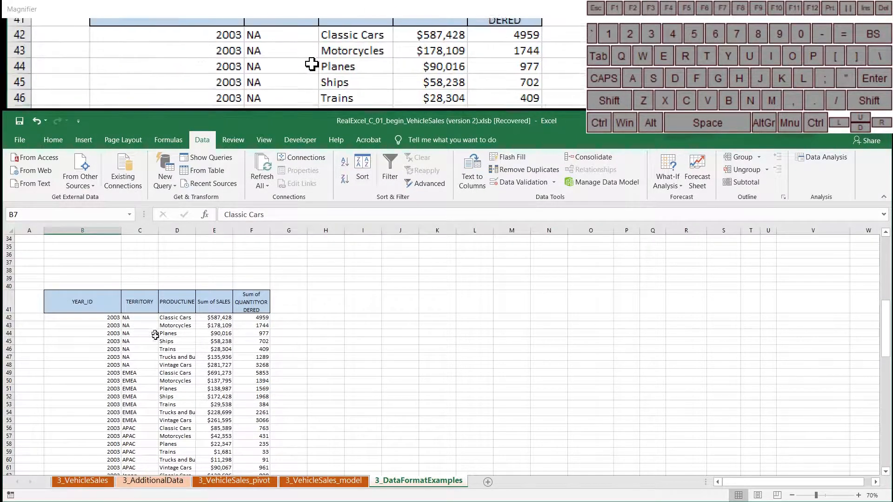
{"action": "scroll", "coordinate": [156, 349], "scroll_direction": "down", "scroll_amount": 9}
{"action": "scroll", "coordinate": [154, 352], "scroll_direction": "up", "scroll_amount": 12}
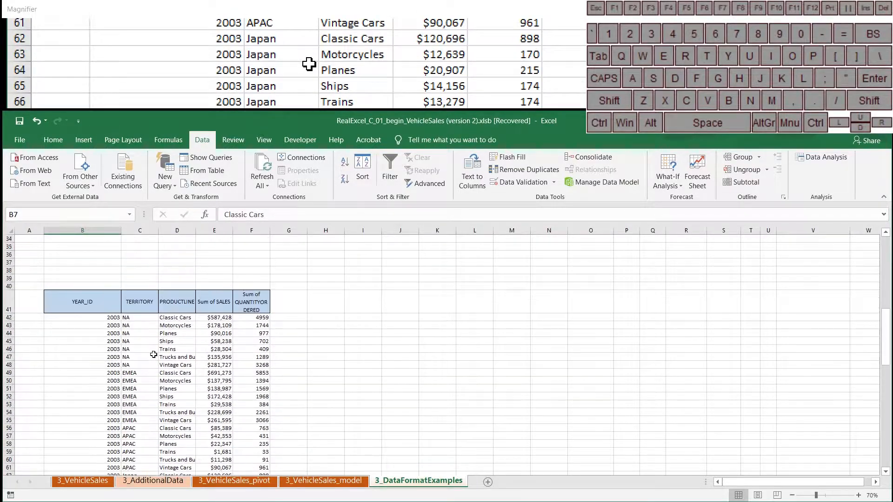
{"action": "scroll", "coordinate": [152, 356], "scroll_direction": "down", "scroll_amount": 3}
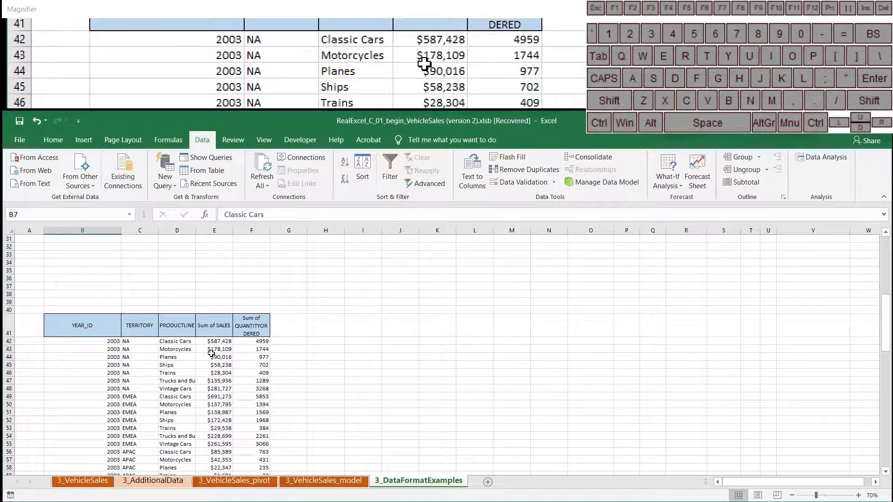
{"action": "scroll", "coordinate": [214, 395], "scroll_direction": "up", "scroll_amount": 4}
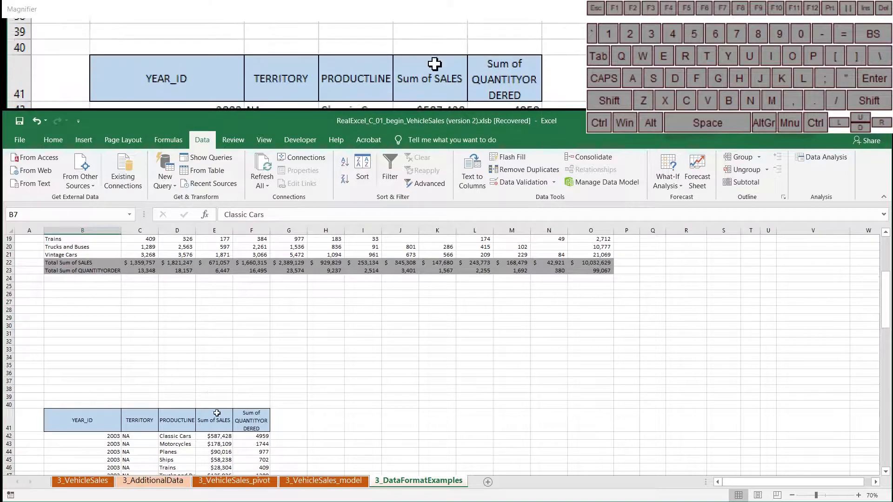
{"action": "scroll", "coordinate": [212, 393], "scroll_direction": "down", "scroll_amount": 3}
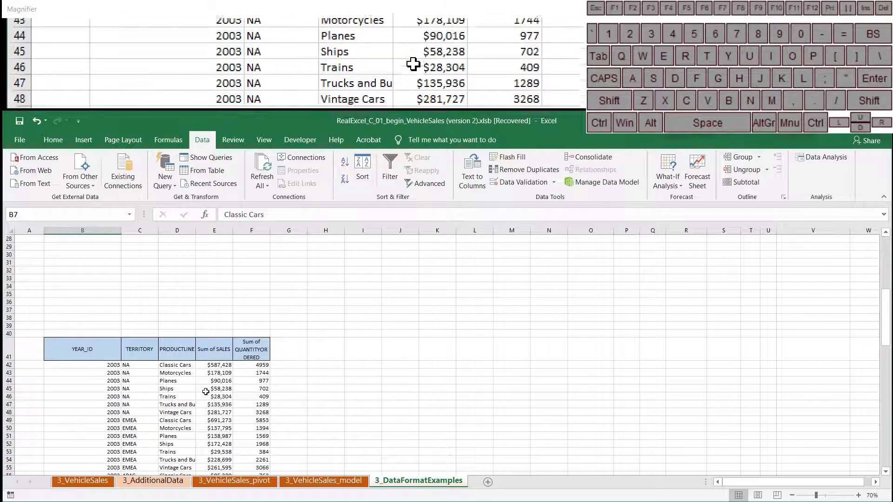
{"action": "scroll", "coordinate": [206, 391], "scroll_direction": "up", "scroll_amount": 9}
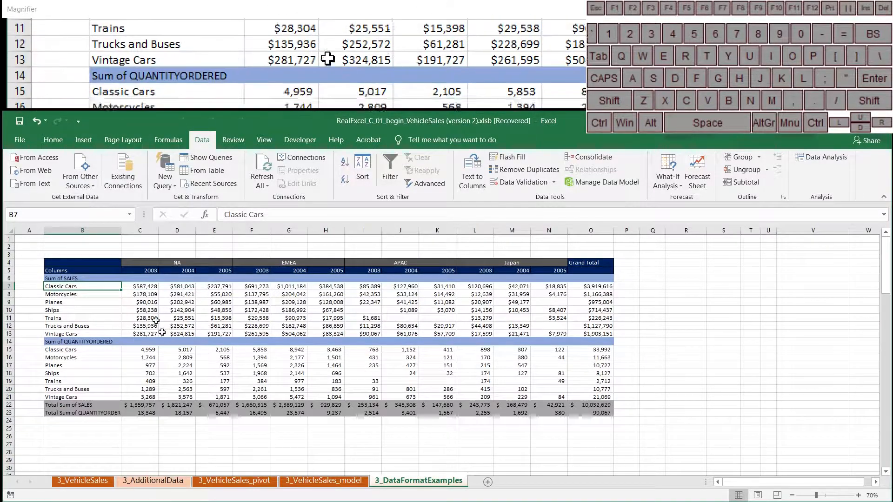
{"action": "scroll", "coordinate": [217, 364], "scroll_direction": "down", "scroll_amount": 9}
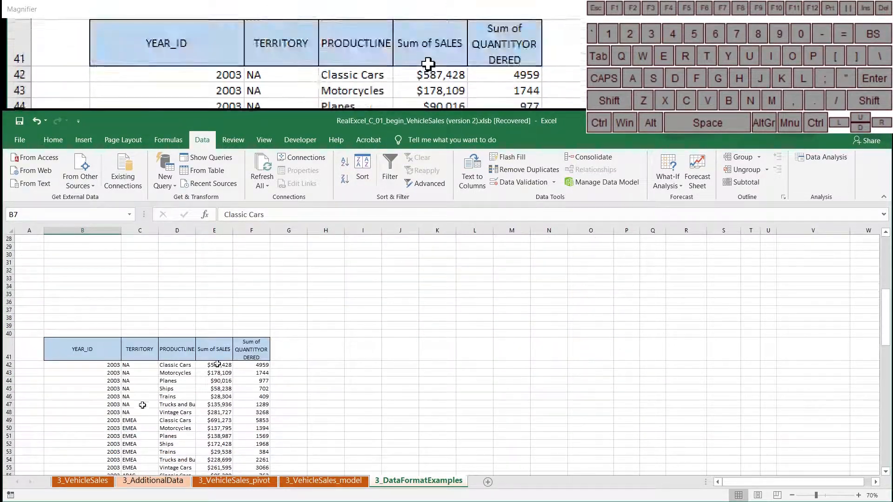
{"action": "scroll", "coordinate": [142, 405], "scroll_direction": "up", "scroll_amount": 8}
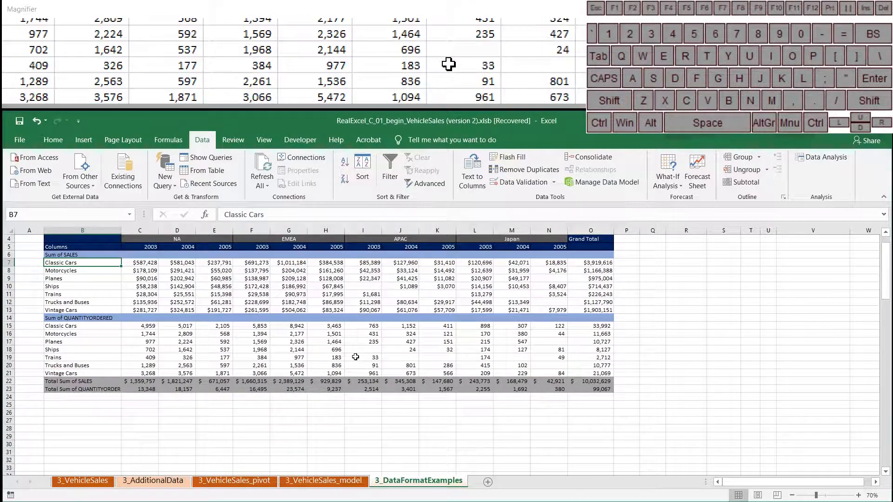
{"action": "left_click", "coordinate": [84, 484]}
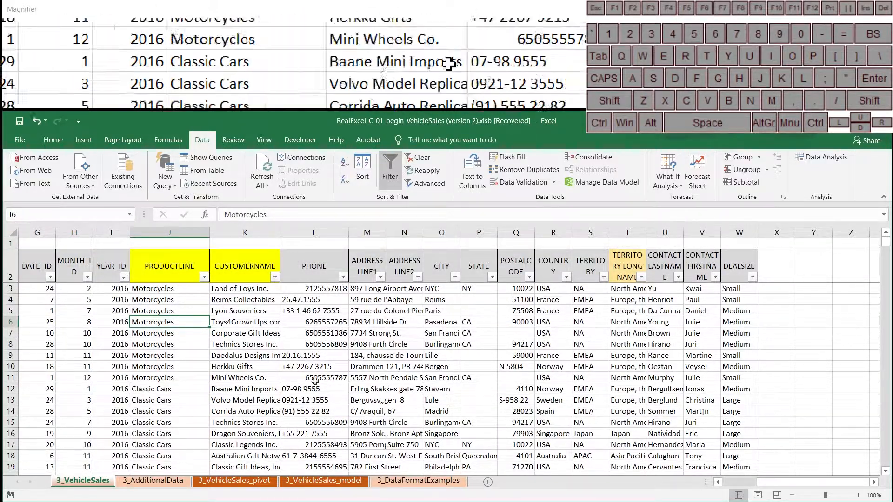